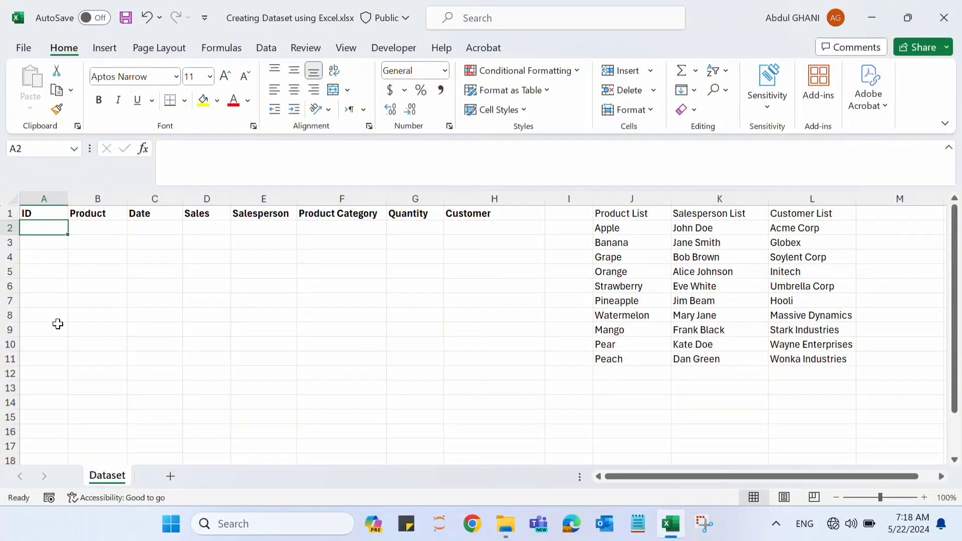
Number the ID column 1 to 10 with =SEQUENCE(10) in A2
{"action": "type", "text": "=seq"}
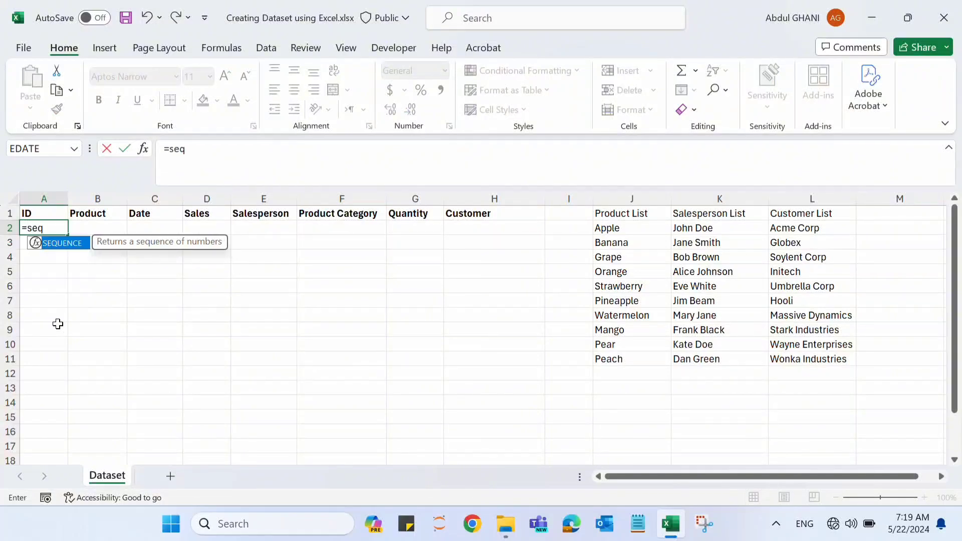
{"action": "key", "text": "Tab"}
{"action": "type", "text": "10)"}
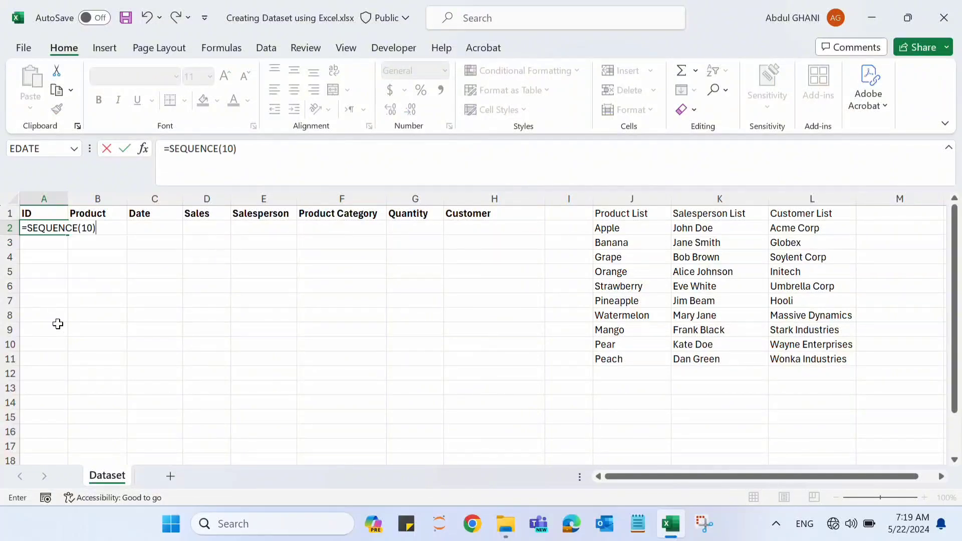
{"action": "key", "text": "Return"}
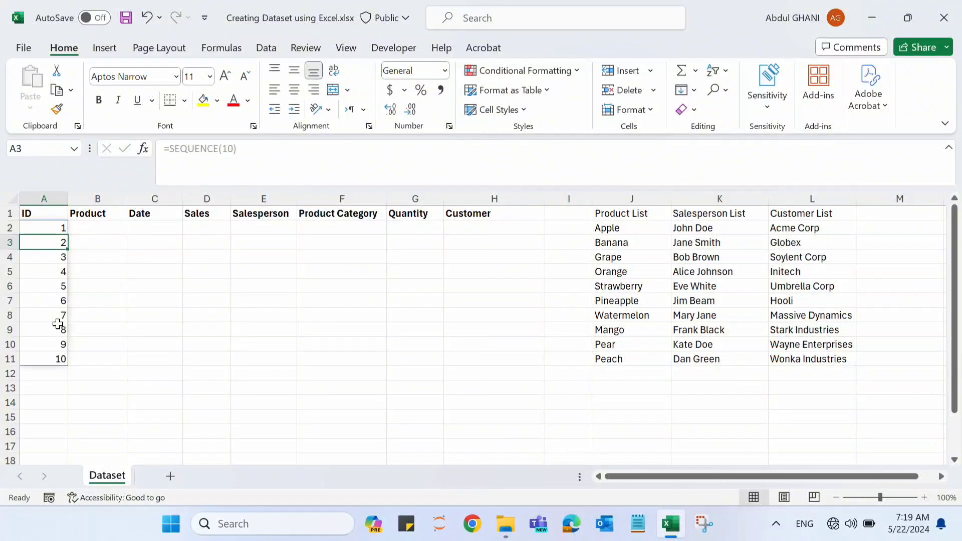
Enter =INDEX(J2:J11,RANDBETWEEN(1,10)) in B2 to pick a random product
{"action": "left_click", "coordinate": [96, 226]}
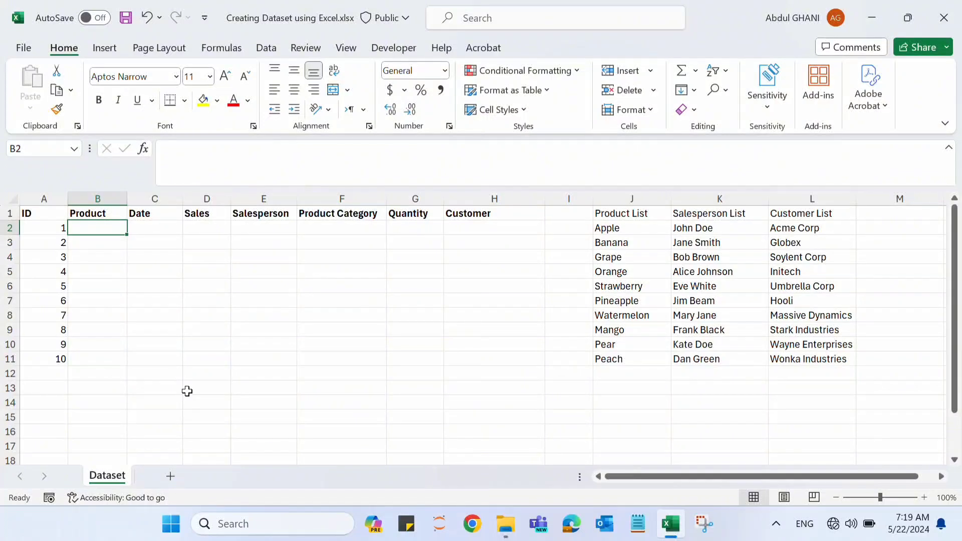
{"action": "type", "text": "=inde"}
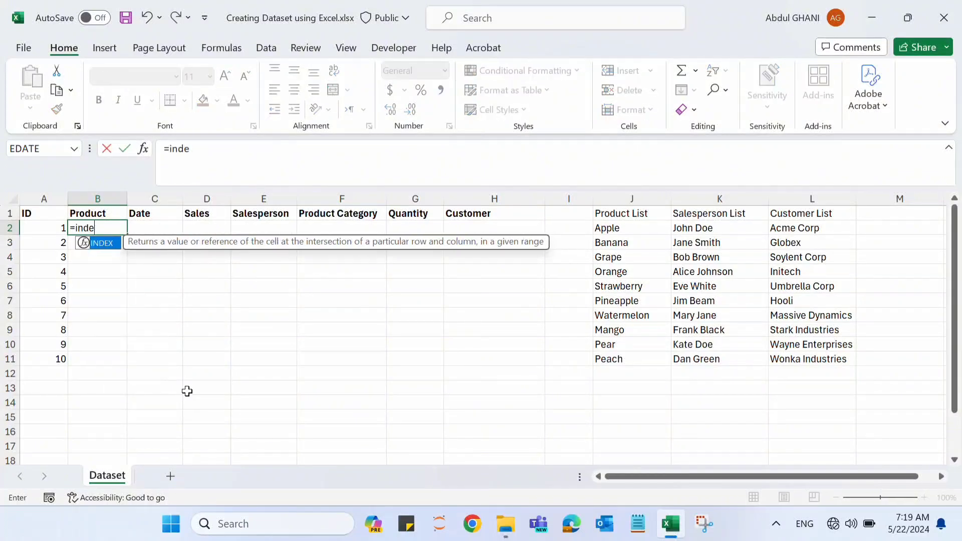
{"action": "key", "text": "Tab"}
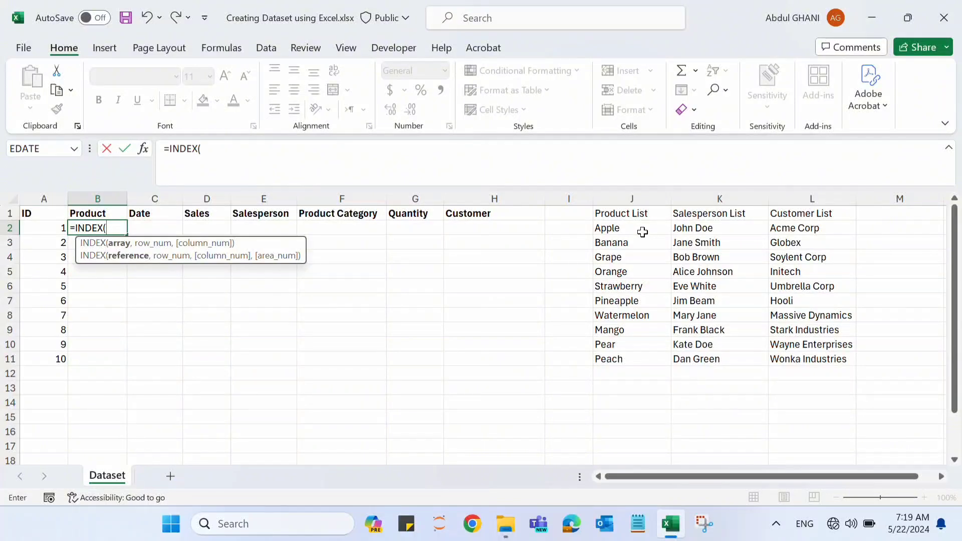
{"action": "left_click_drag", "start_coordinate": [634, 229], "coordinate": [634, 356]}
{"action": "type", "text": ",rand"}
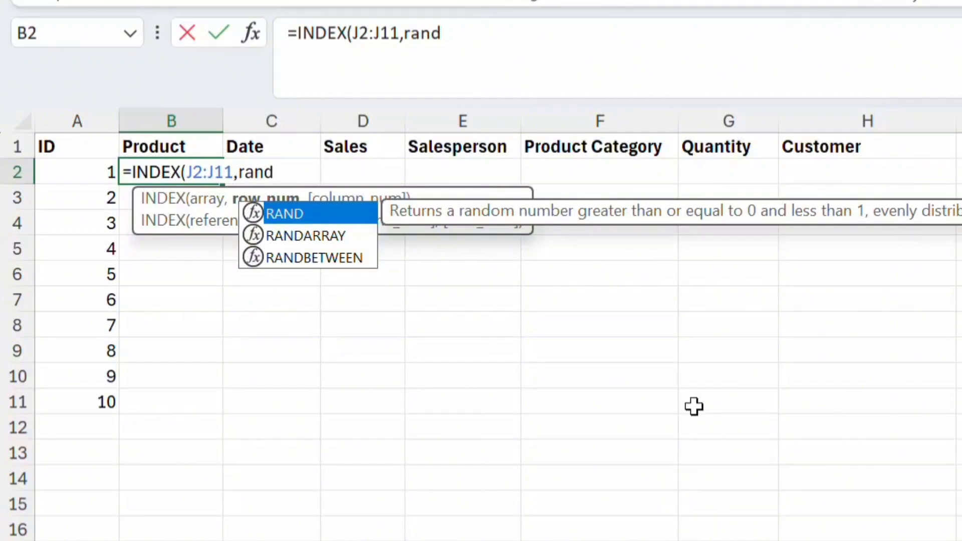
{"action": "type", "text": "b"}
{"action": "key", "text": "Tab"}
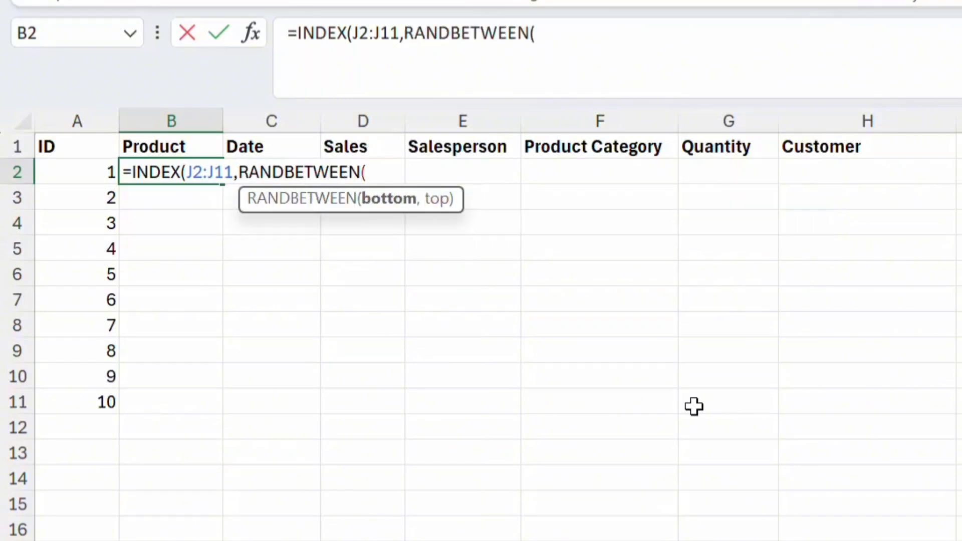
{"action": "type", "text": "1"}
{"action": "type", "text": ",10"}
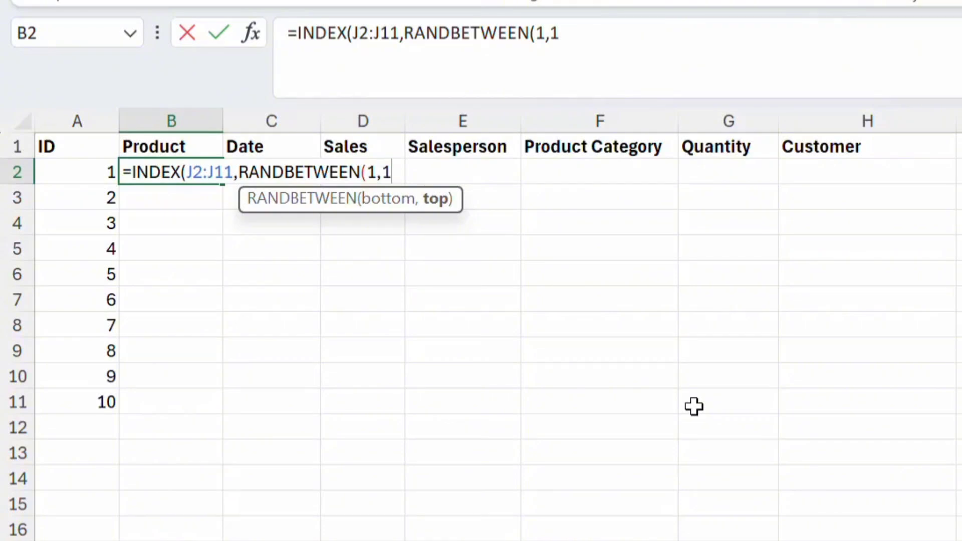
{"action": "type", "text": "))"}
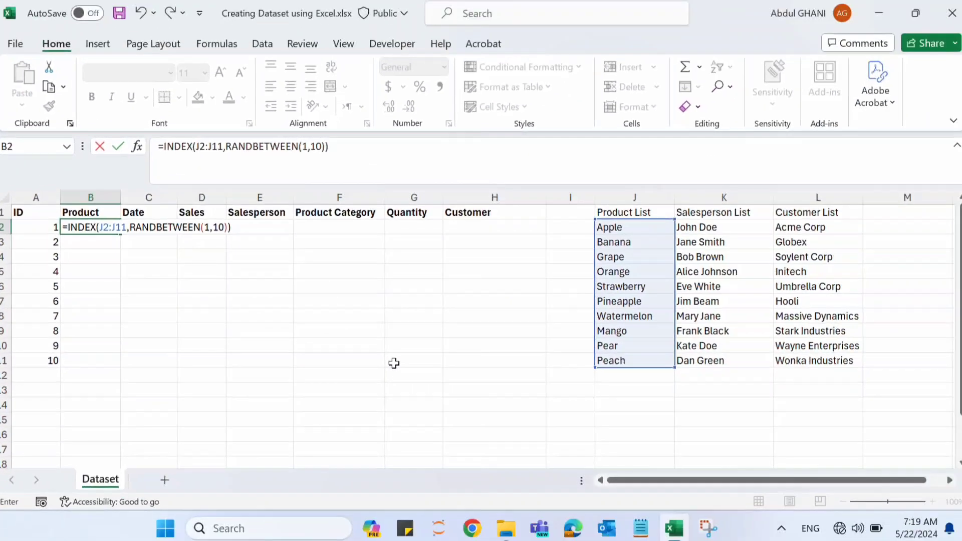
{"action": "key", "text": "Return"}
{"action": "key", "text": "Up"}
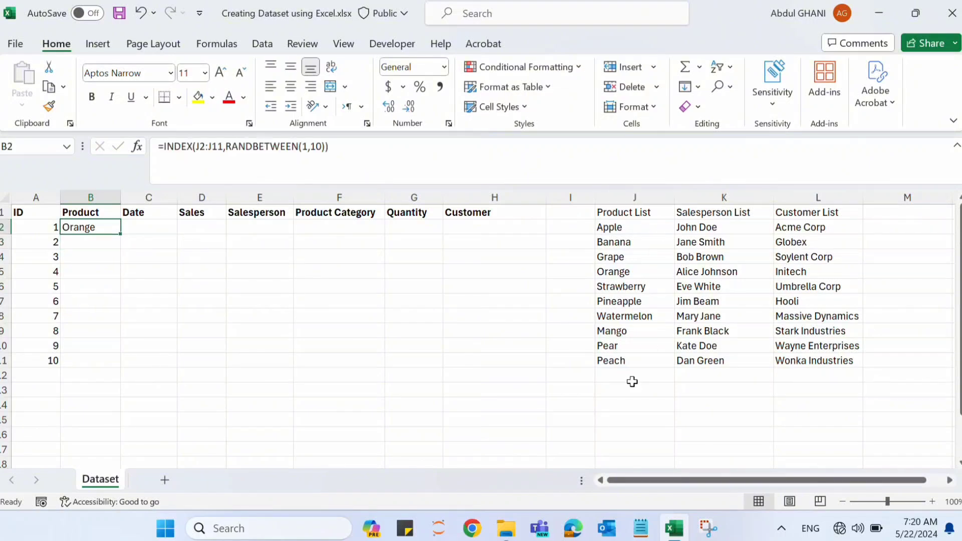
{"action": "key", "text": "Right"}
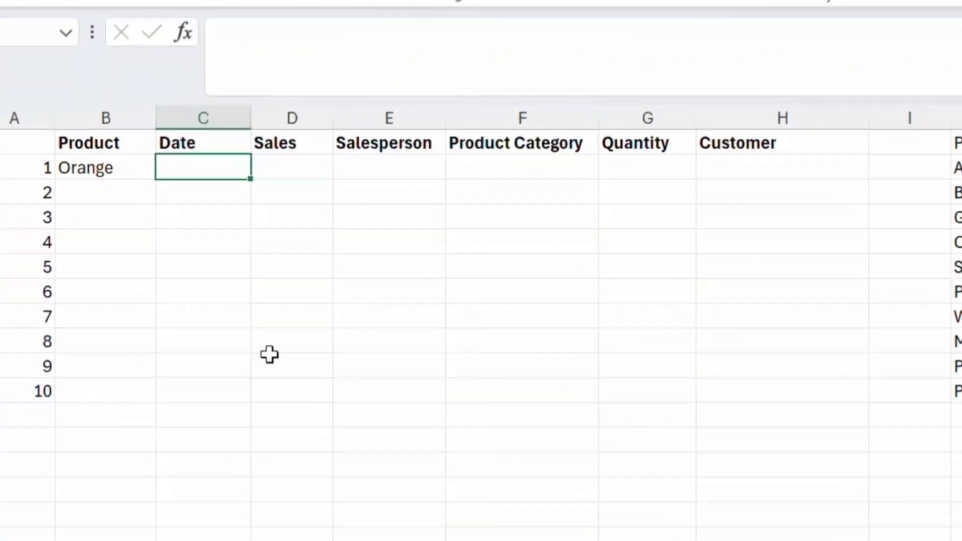
Enter =RANDBETWEEN(DATE(2023,1,1),DATE(2023,12,31)) in C2 for a random 2023 date
{"action": "type", "text": "rand"}
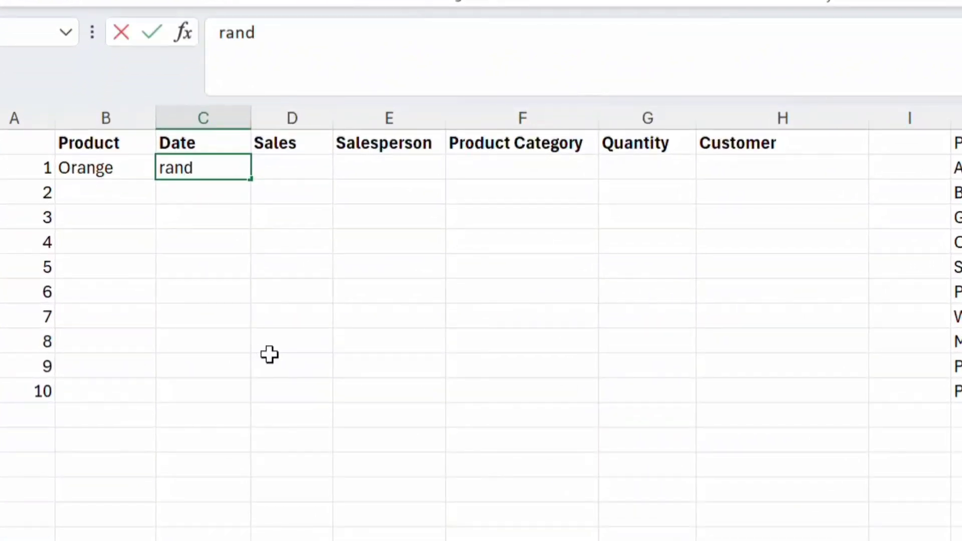
{"action": "key", "text": "BackSpace"}
{"action": "key", "text": "BackSpace"}
{"action": "key", "text": "BackSpace"}
{"action": "key", "text": "BackSpace"}
{"action": "type", "text": "=rand"}
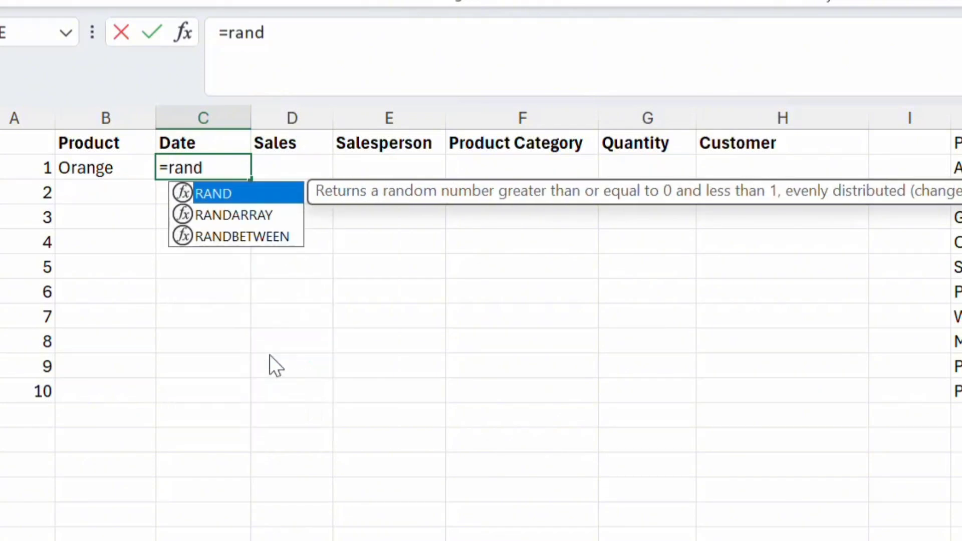
{"action": "key", "text": "Down"}
{"action": "key", "text": "Down"}
{"action": "key", "text": "Tab"}
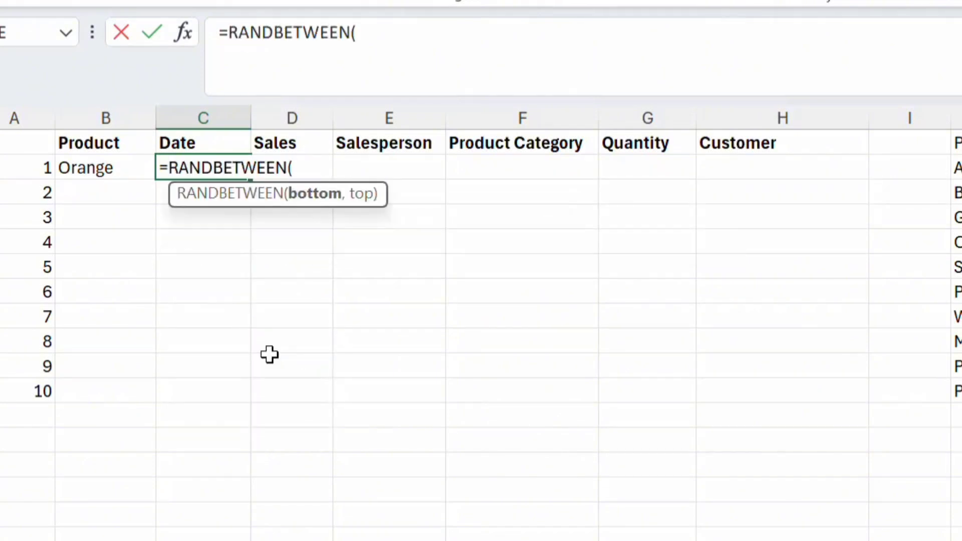
{"action": "type", "text": "Da"}
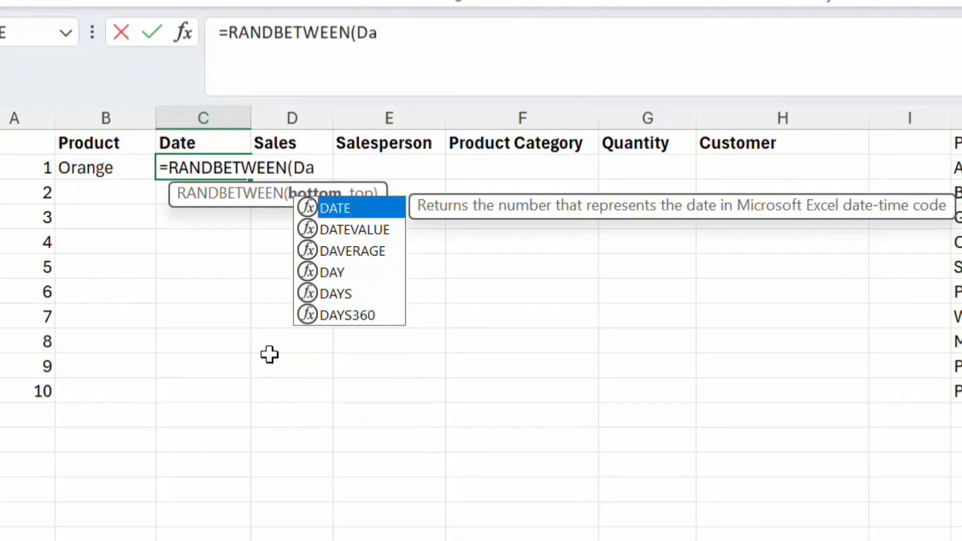
{"action": "key", "text": "Tab"}
{"action": "type", "text": "2"}
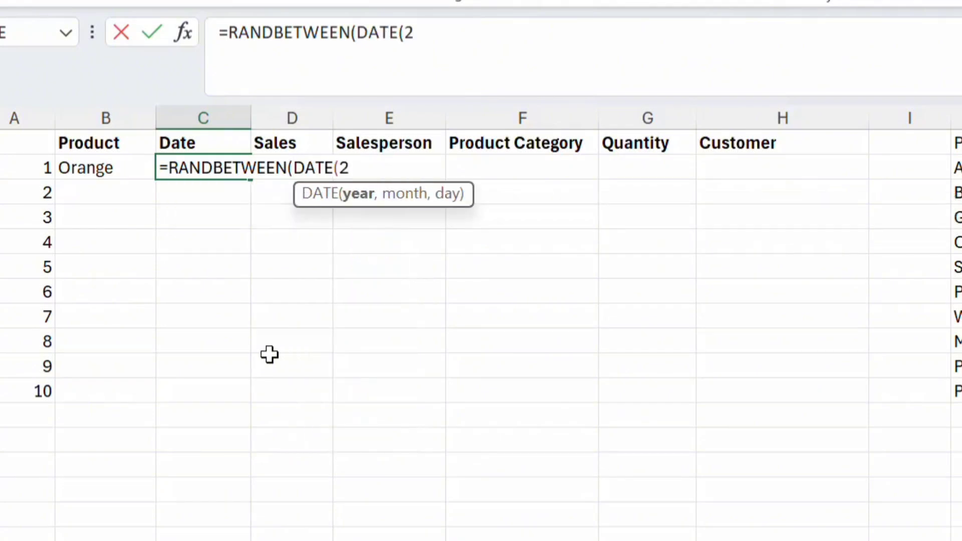
{"action": "type", "text": "023,"}
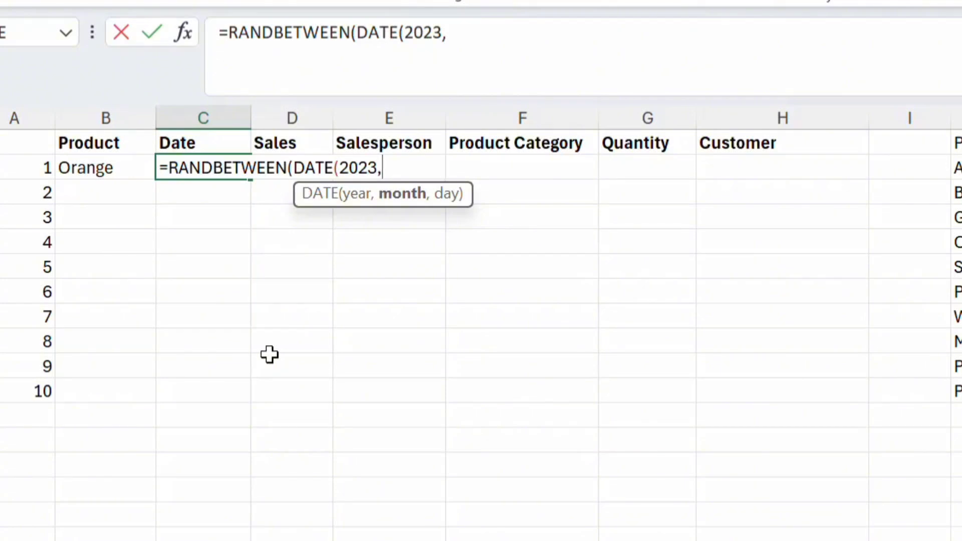
{"action": "type", "text": "1,1"}
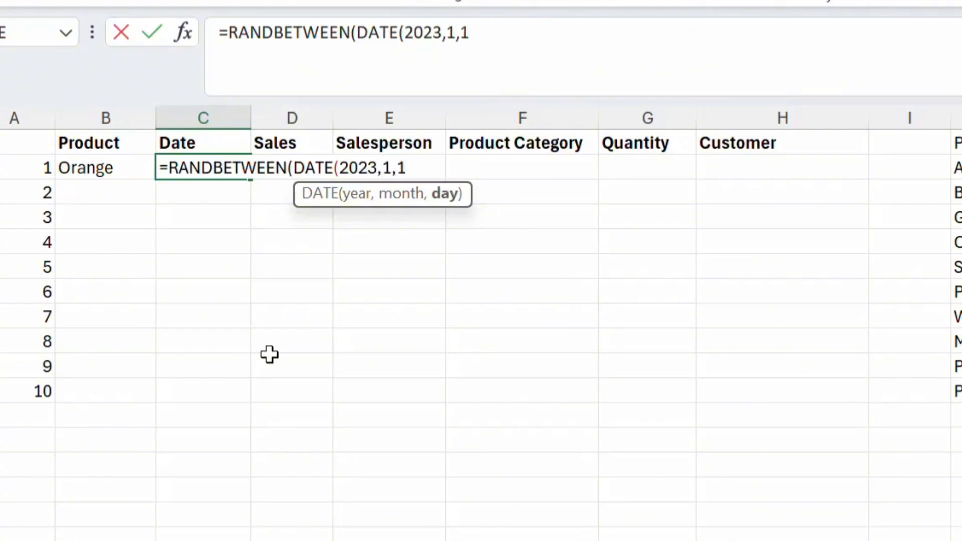
{"action": "type", "text": ")"}
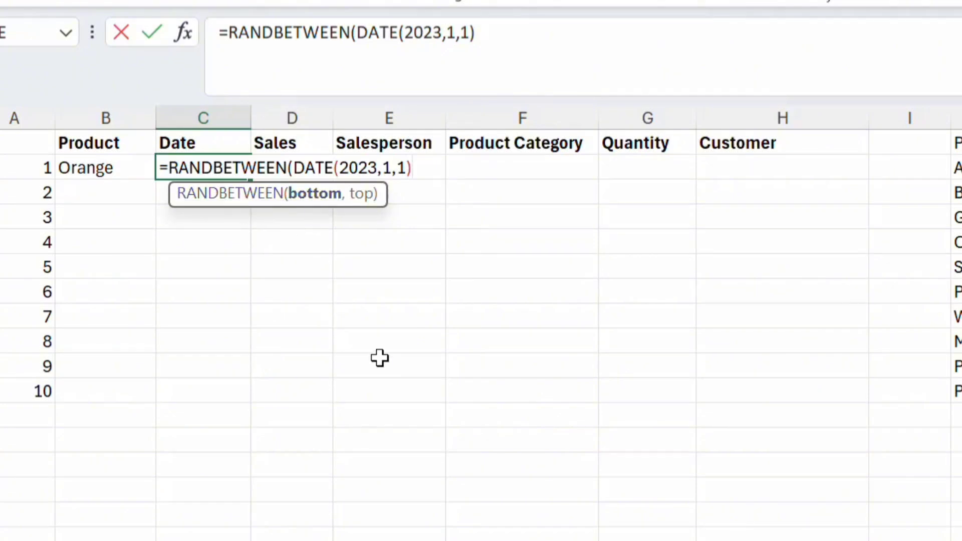
{"action": "type", "text": ",Data"}
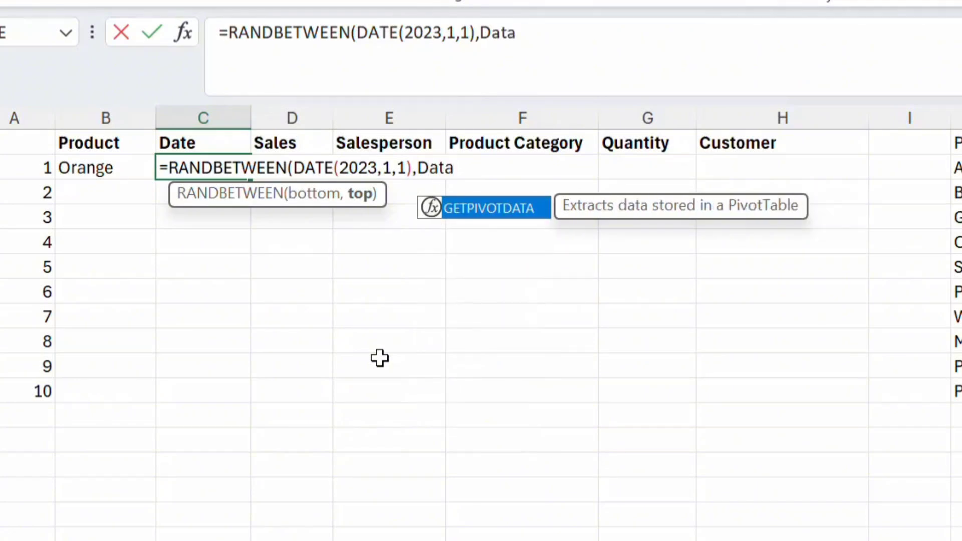
{"action": "key", "text": "BackSpace"}
{"action": "key", "text": "Tab"}
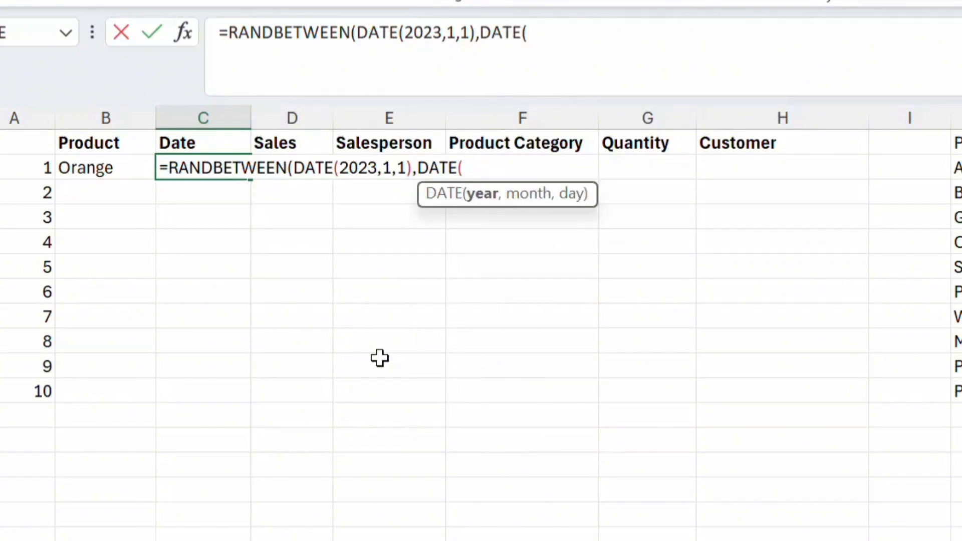
{"action": "type", "text": "2023,12,"}
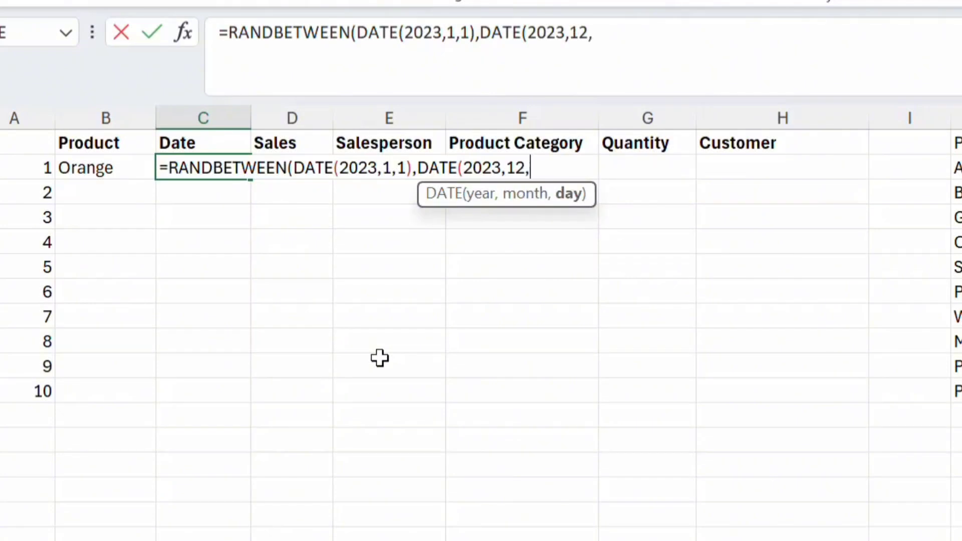
{"action": "type", "text": "31))"}
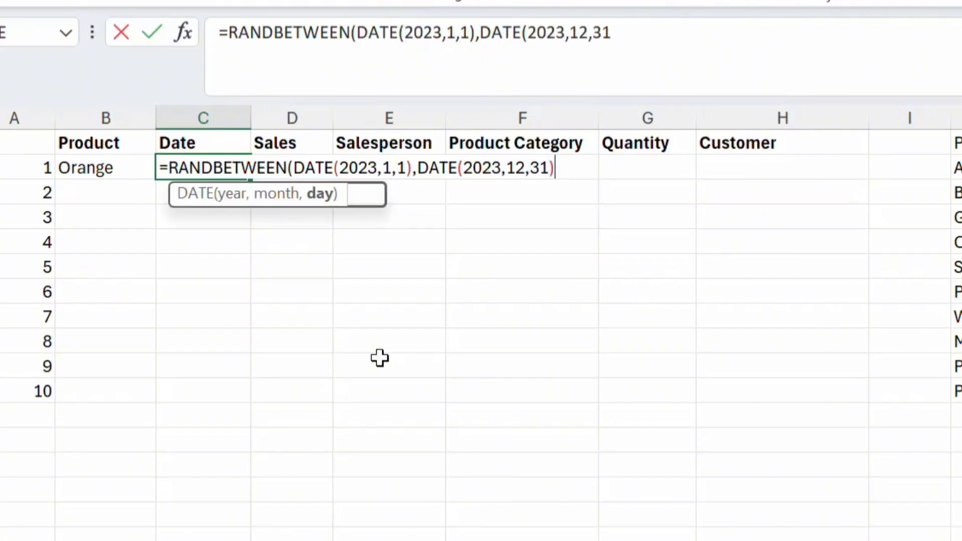
{"action": "key", "text": "Return"}
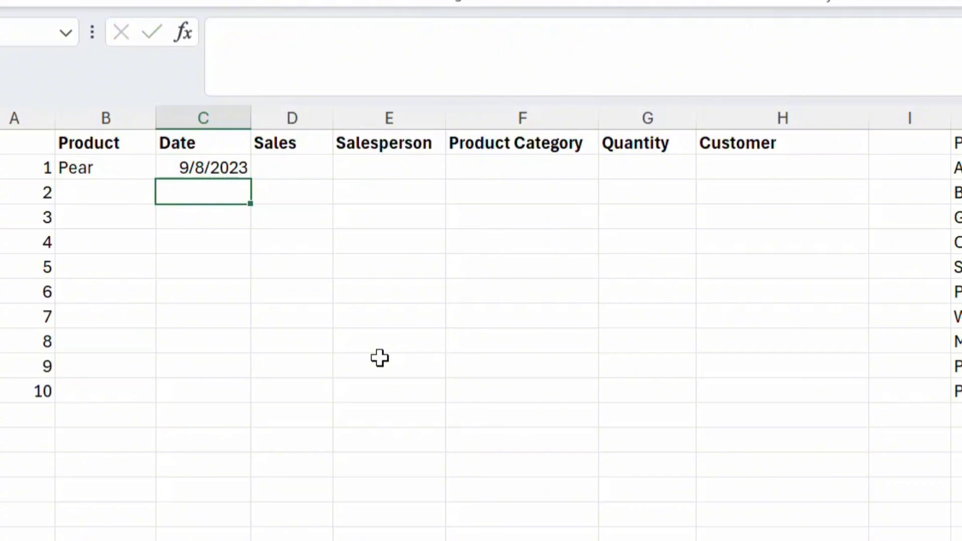
{"action": "key", "text": "Up"}
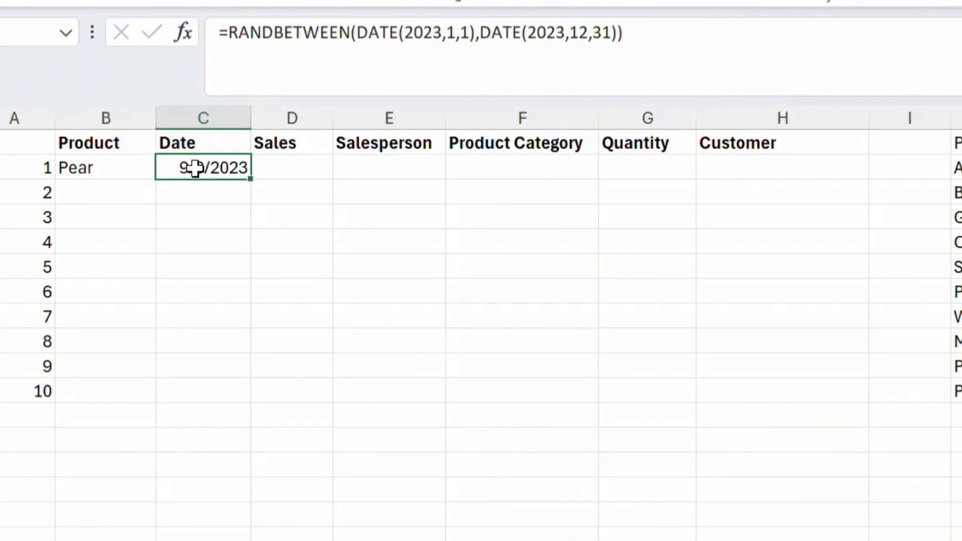
{"action": "key", "text": "Right"}
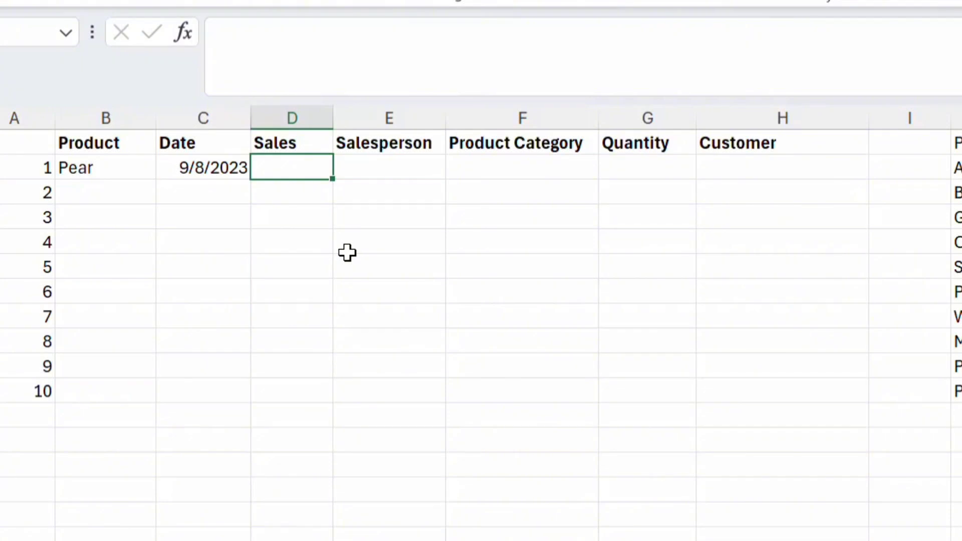
Enter =RANDBETWEEN(100,10000) in D2 for a random Sales amount
{"action": "type", "text": "=rand"}
{"action": "key", "text": "Down"}
{"action": "key", "text": "Down"}
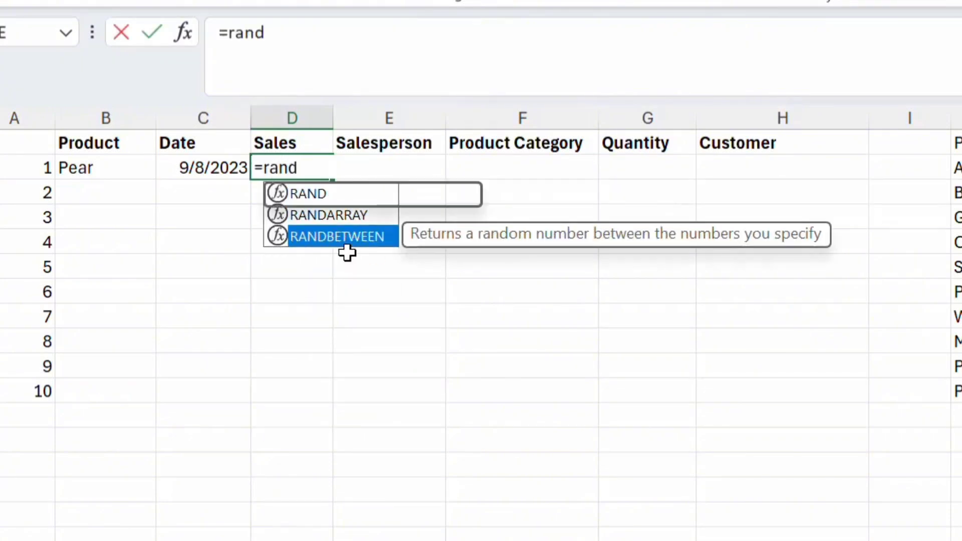
{"action": "key", "text": "Tab"}
{"action": "type", "text": "100,10000"}
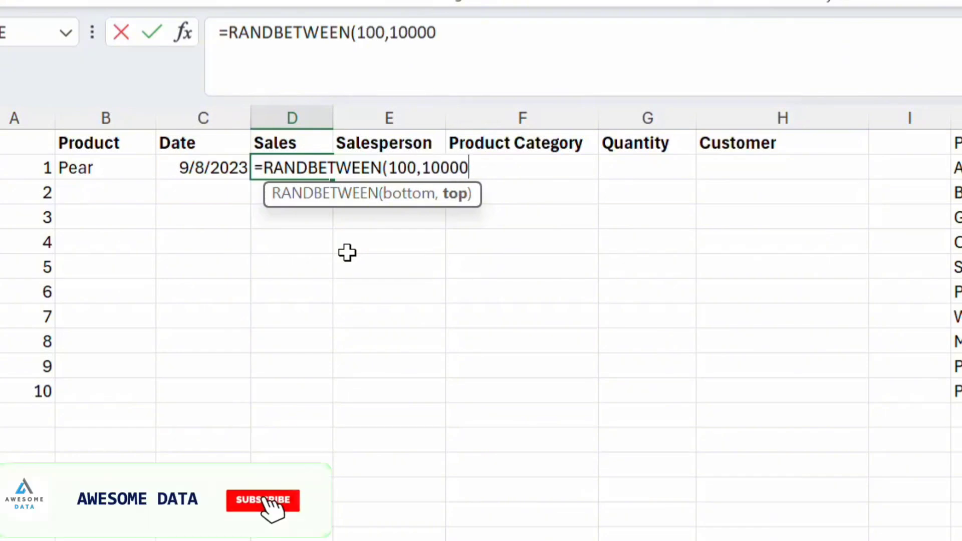
{"action": "type", "text": ")"}
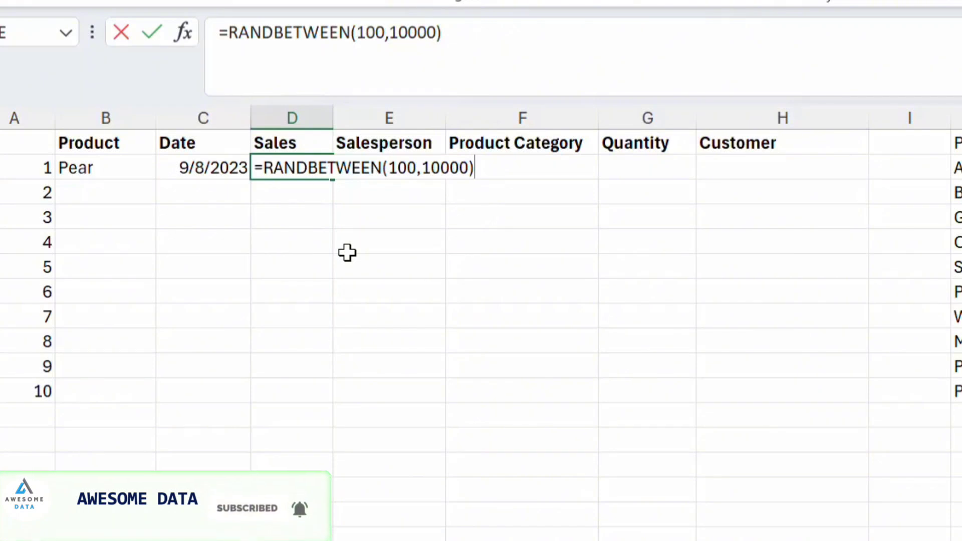
{"action": "key", "text": "Return"}
Enter =INDEX(K2:K11,RANDBETWEEN(1,10)) in E2 to pick a random salesperson
{"action": "key", "text": "Up"}
{"action": "key", "text": "Right"}
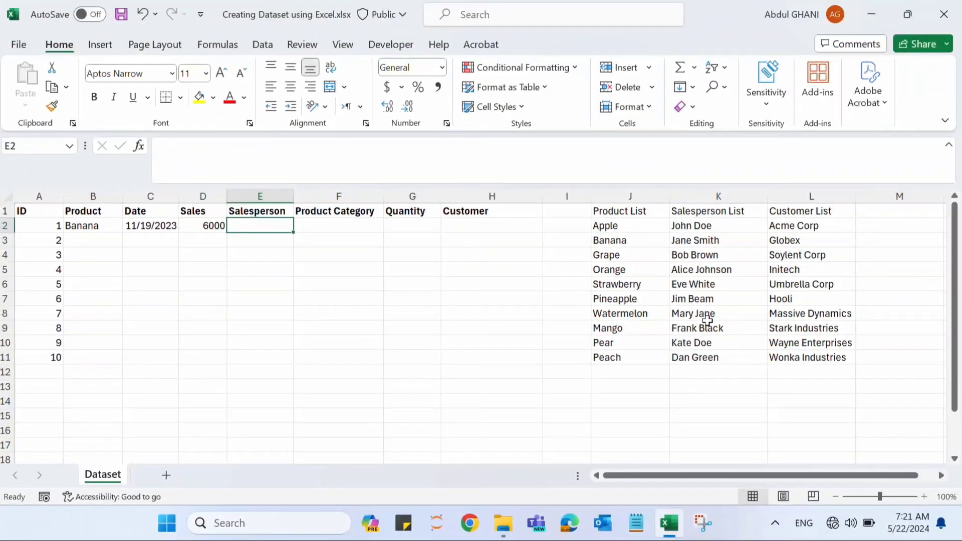
{"action": "type", "text": "=in"}
{"action": "key", "text": "Tab"}
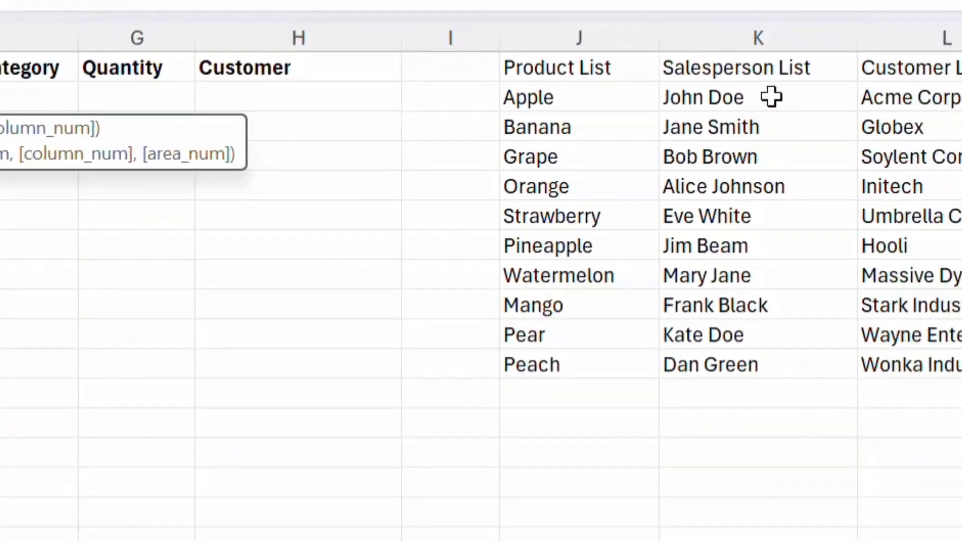
{"action": "left_click_drag", "start_coordinate": [939, 150], "coordinate": [942, 239]}
{"action": "left_click_drag", "start_coordinate": [772, 184], "coordinate": [775, 356]}
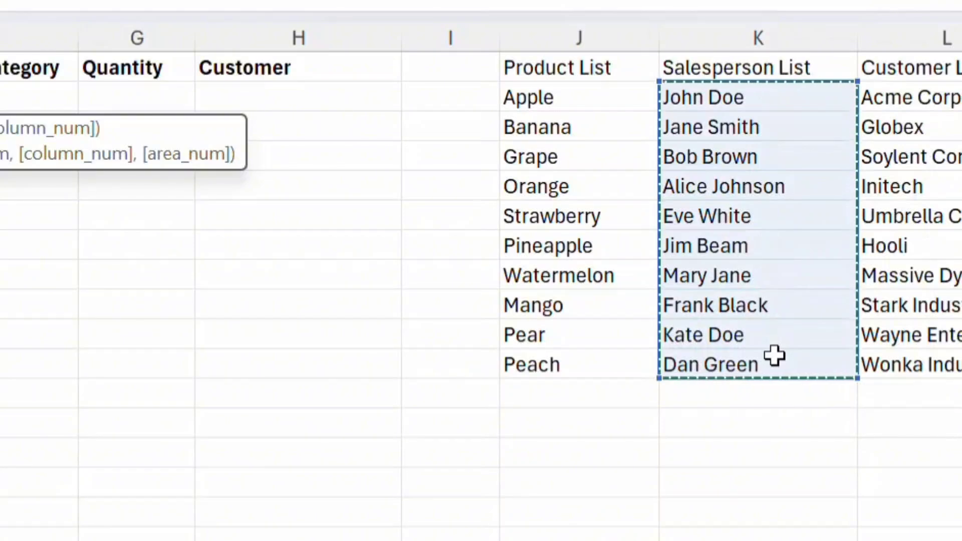
{"action": "type", "text": ",rand"}
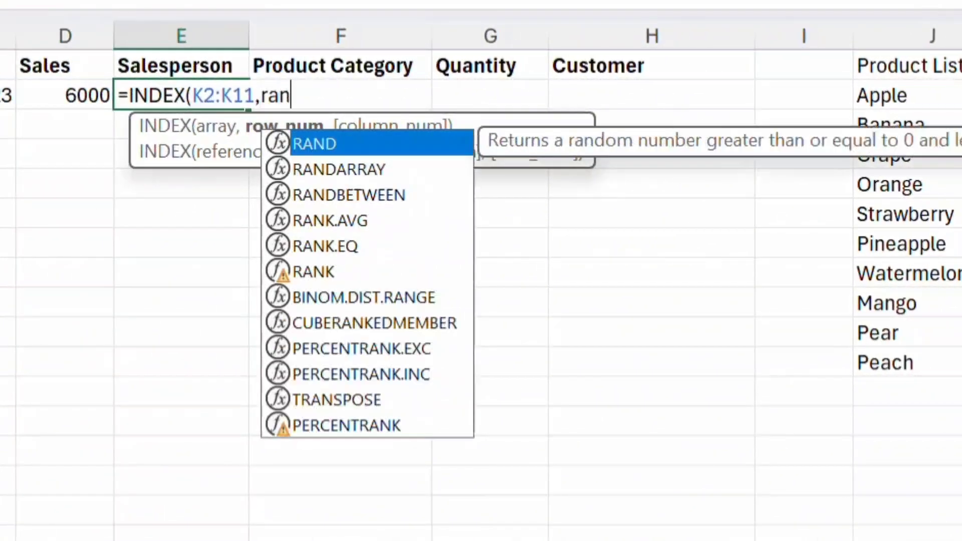
{"action": "key", "text": "Down"}
{"action": "key", "text": "Down"}
{"action": "key", "text": "Tab"}
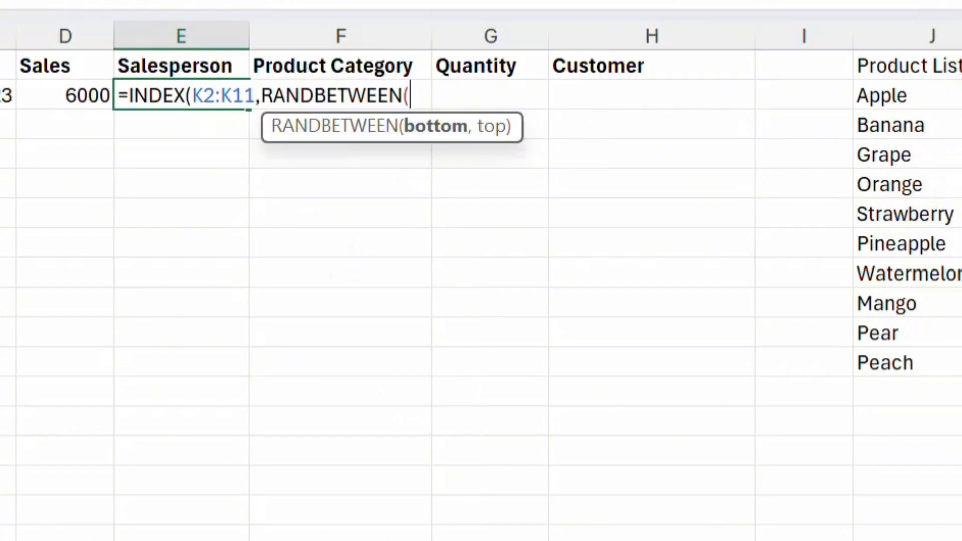
{"action": "type", "text": "1,10))"}
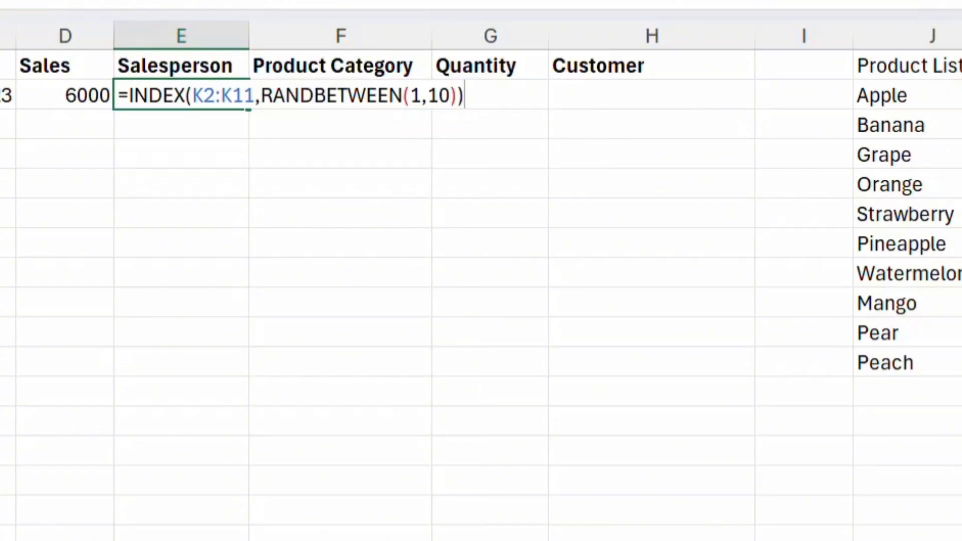
{"action": "key", "text": "Return"}
{"action": "left_click", "coordinate": [181, 95]}
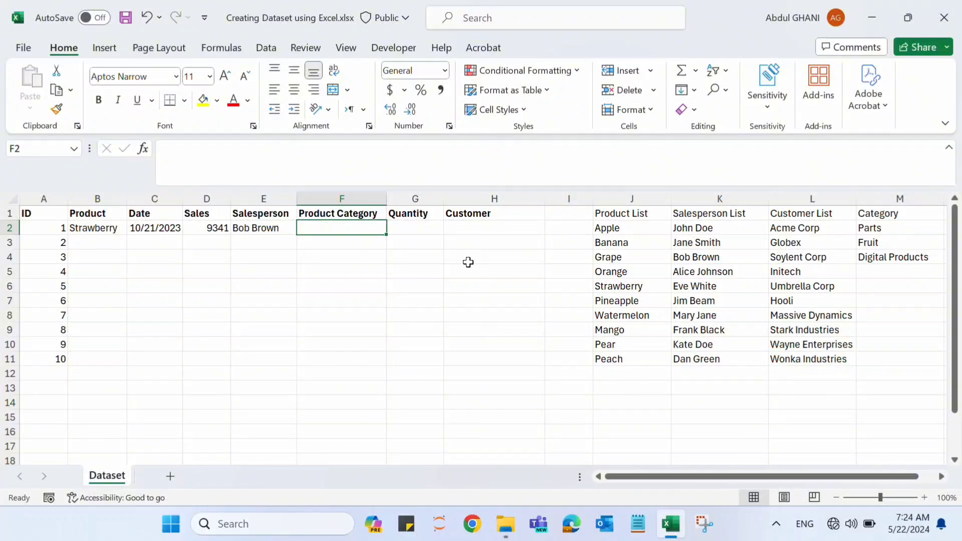
Enter =INDEX(M2:M4,RANDBETWEEN(1,3)) in F2 to pick a random category
{"action": "type", "text": "=inde"}
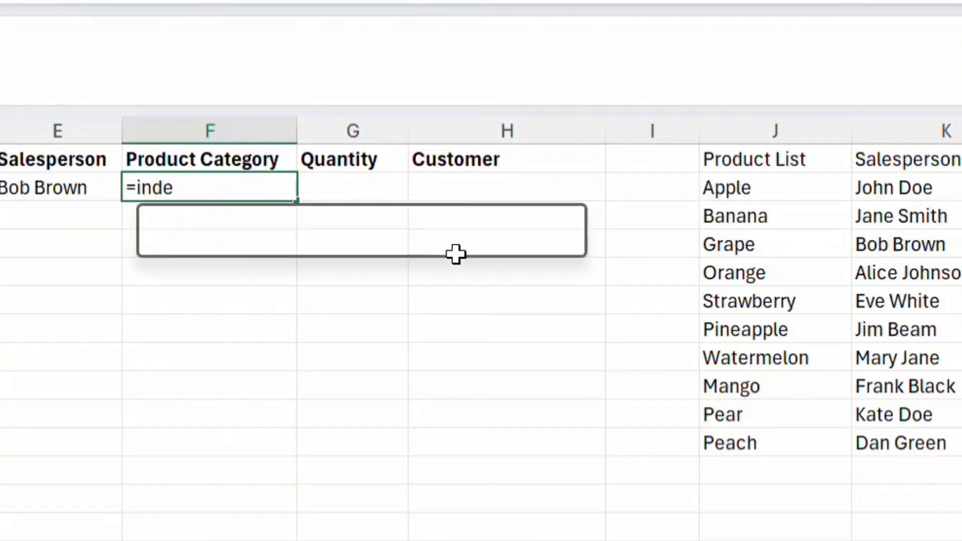
{"action": "key", "text": "Tab"}
{"action": "left_click_drag", "start_coordinate": [782, 184], "coordinate": [783, 234]}
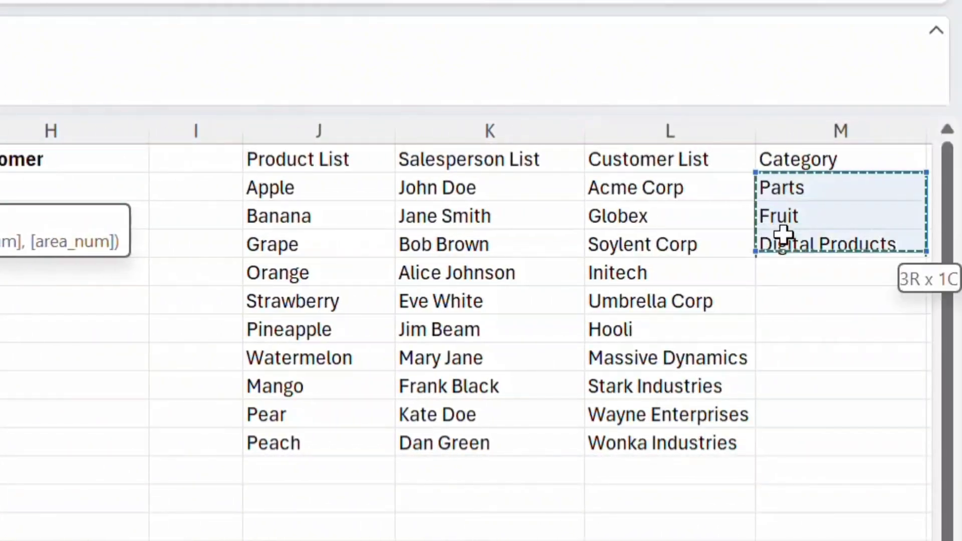
{"action": "type", "text": ","}
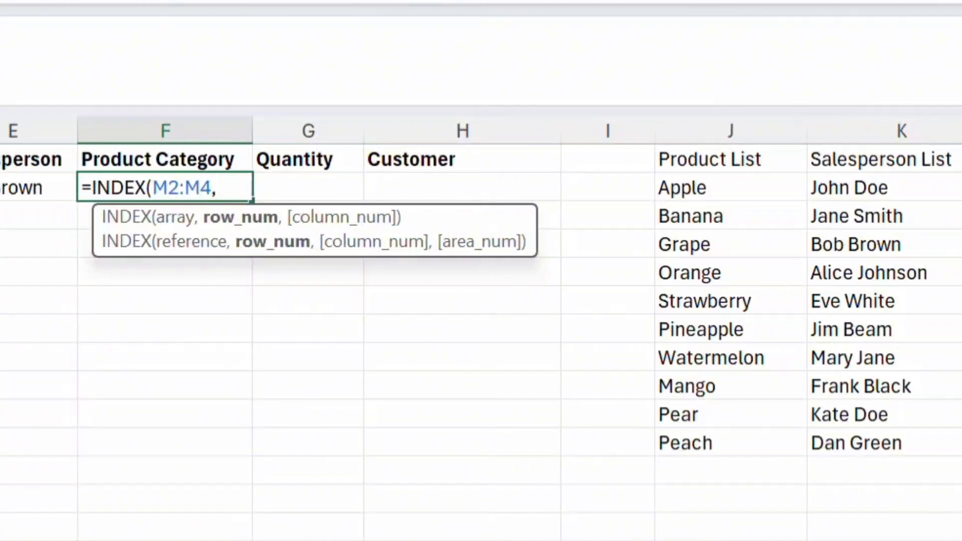
{"action": "type", "text": "rand"}
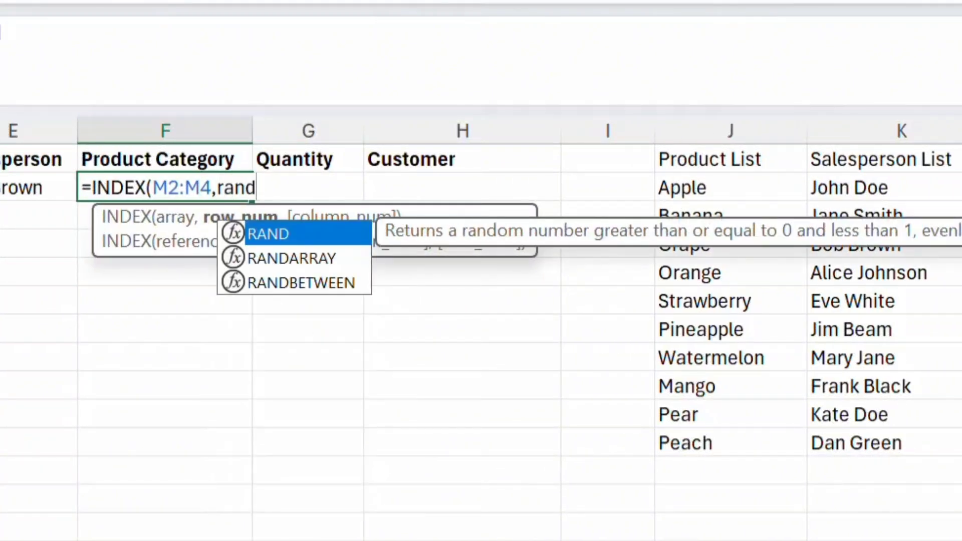
{"action": "key", "text": "Down"}
{"action": "key", "text": "Down"}
{"action": "key", "text": "Tab"}
{"action": "type", "text": "1"}
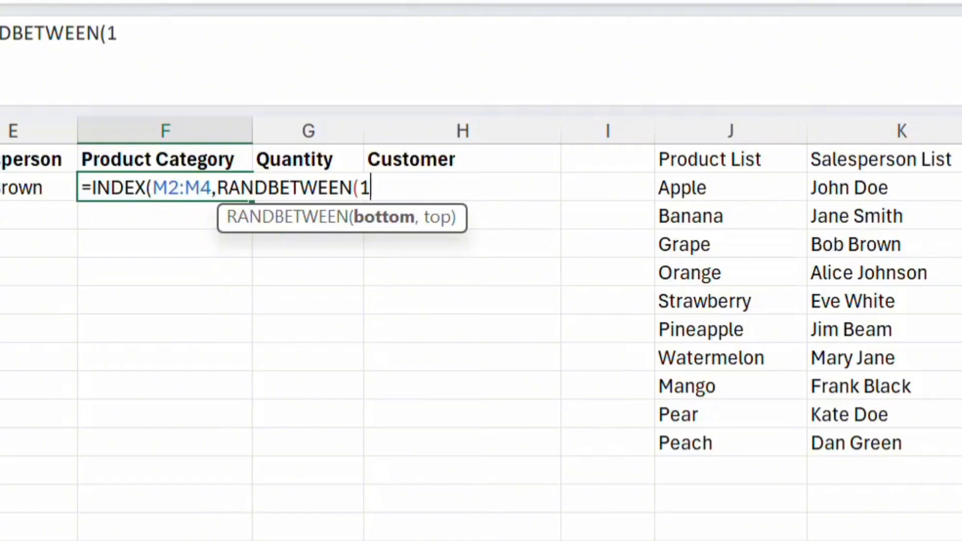
{"action": "type", "text": ",3))"}
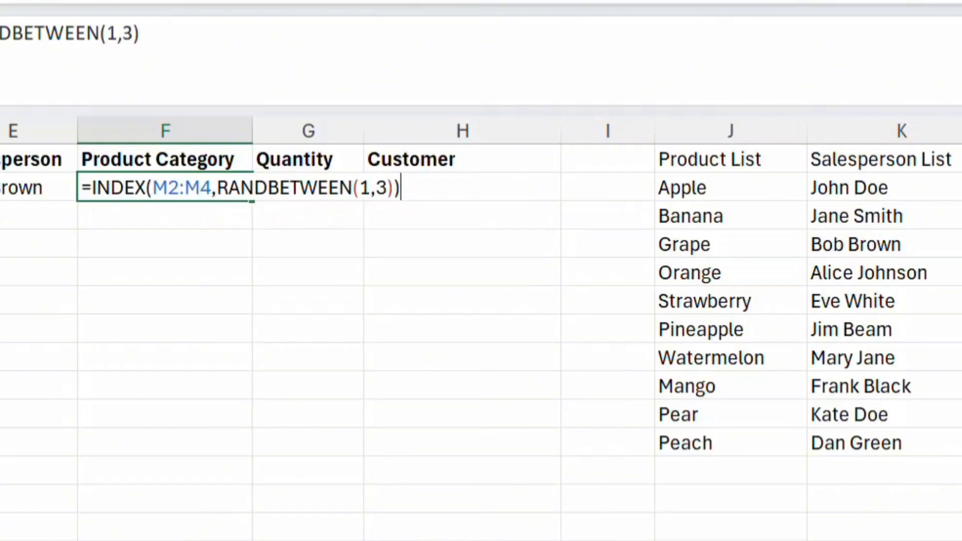
{"action": "key", "text": "Return"}
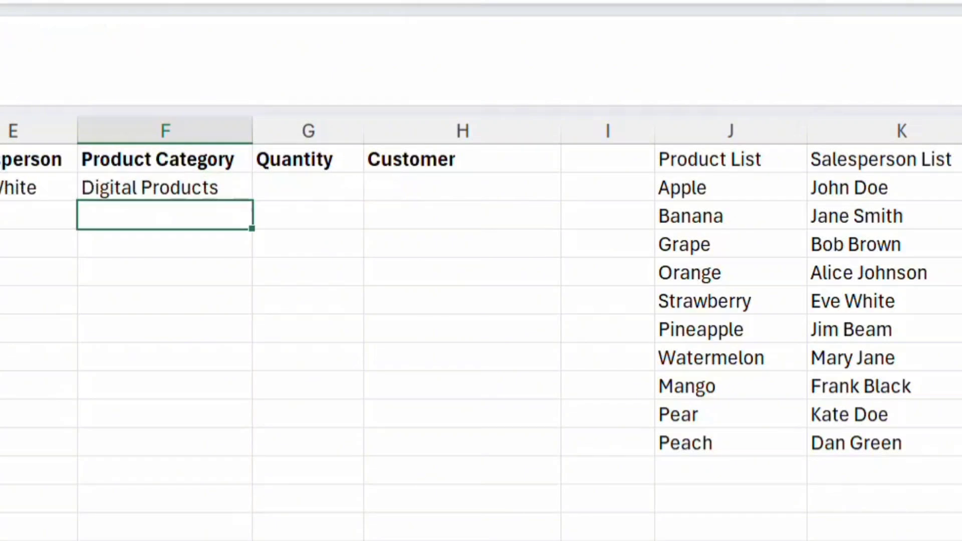
Overwrite the first Product Category cell with the value Fruit
{"action": "left_click", "coordinate": [165, 187]}
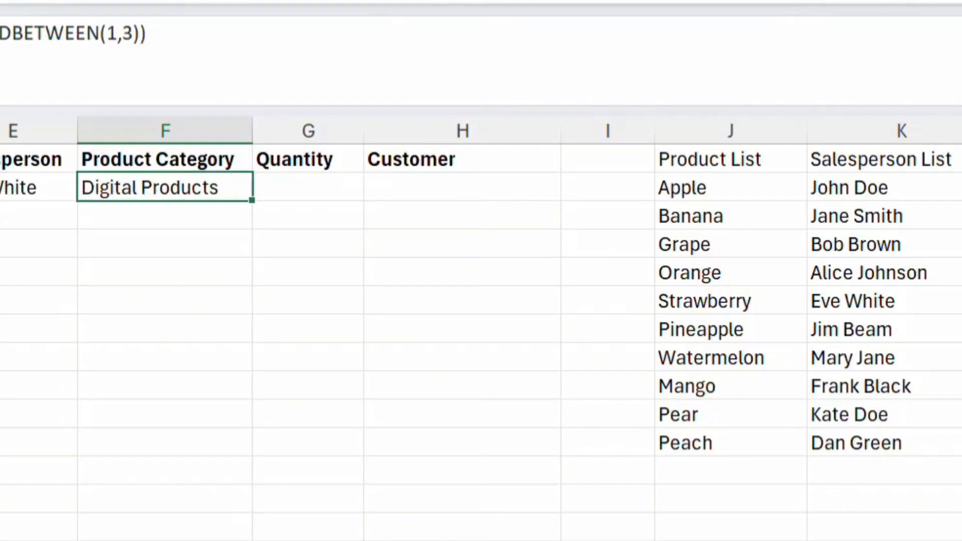
{"action": "type", "text": "Fr"}
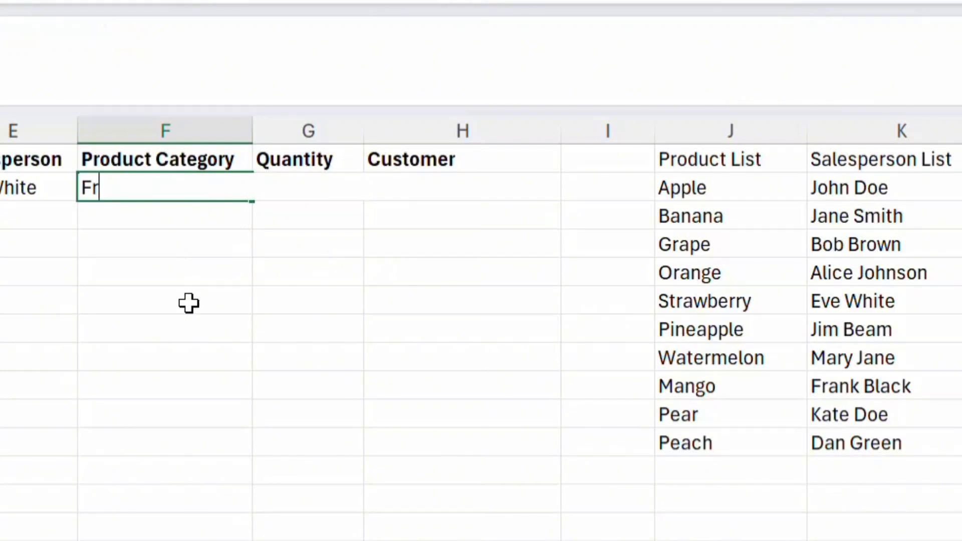
{"action": "type", "text": "uit"}
{"action": "key", "text": "Return"}
{"action": "key", "text": "Up"}
{"action": "key", "text": "Right"}
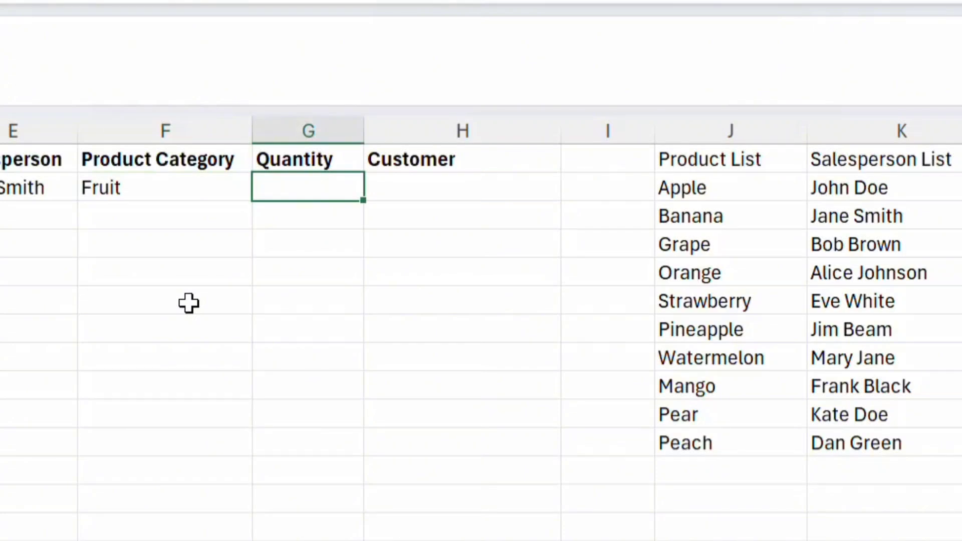
Enter =RANDBETWEEN(10,100) in G2 for a random Quantity
{"action": "type", "text": "=rand"}
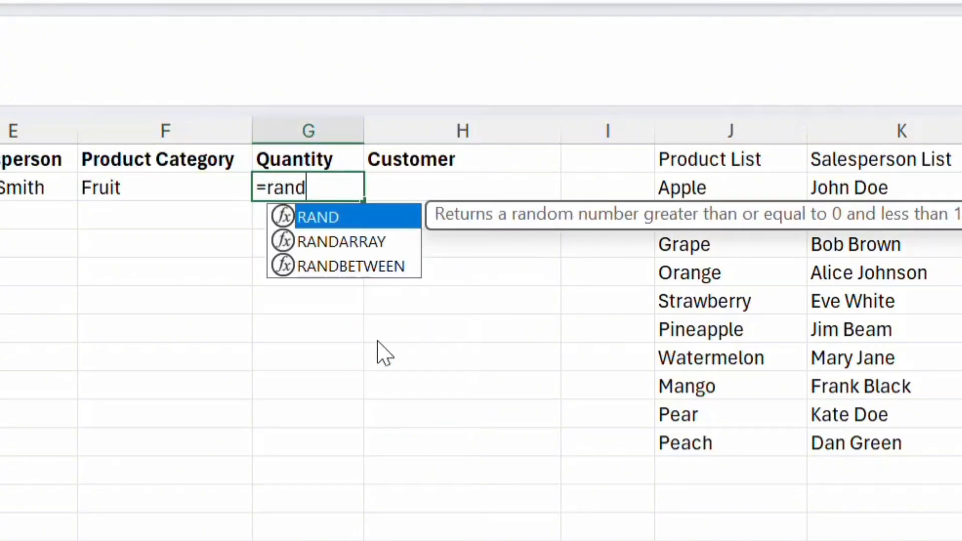
{"action": "key", "text": "Down"}
{"action": "key", "text": "Down"}
{"action": "key", "text": "Tab"}
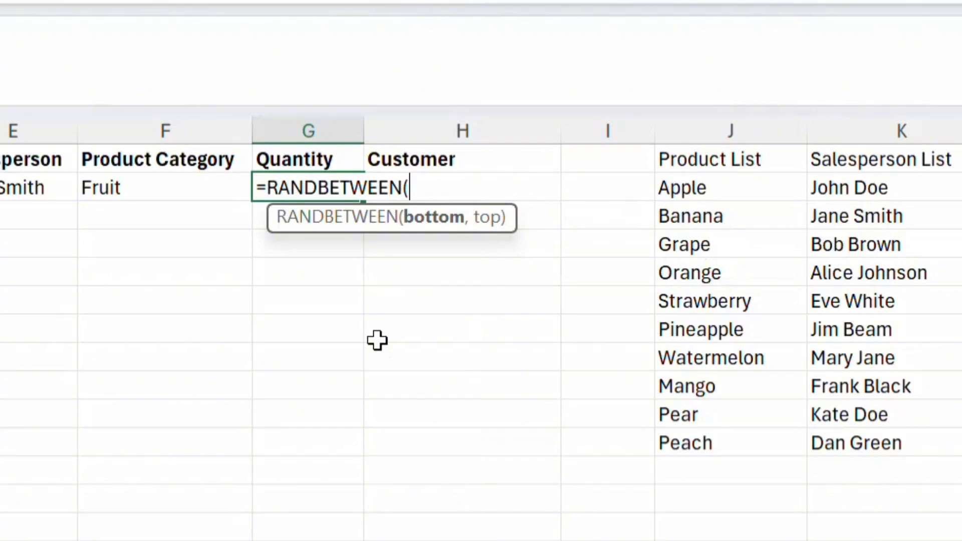
{"action": "type", "text": "10,100"}
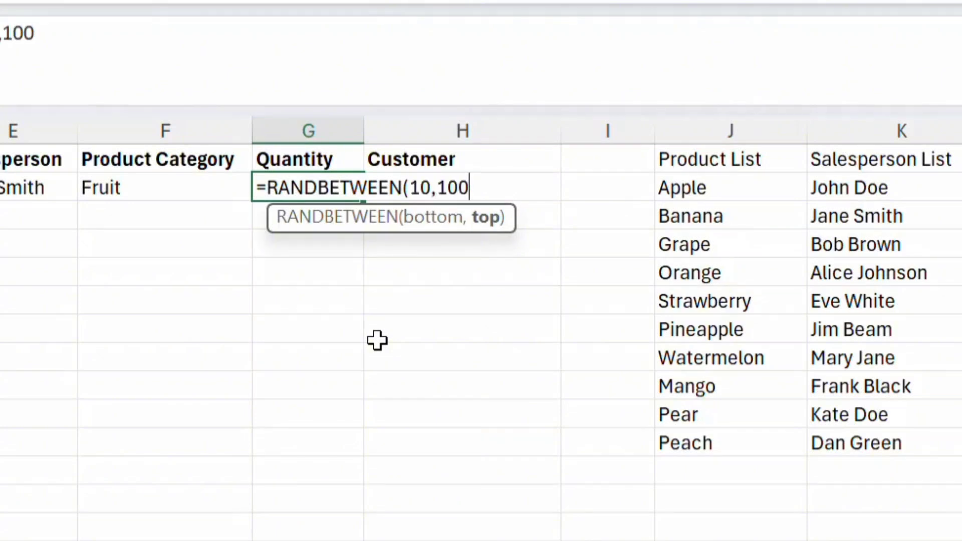
{"action": "type", "text": ")"}
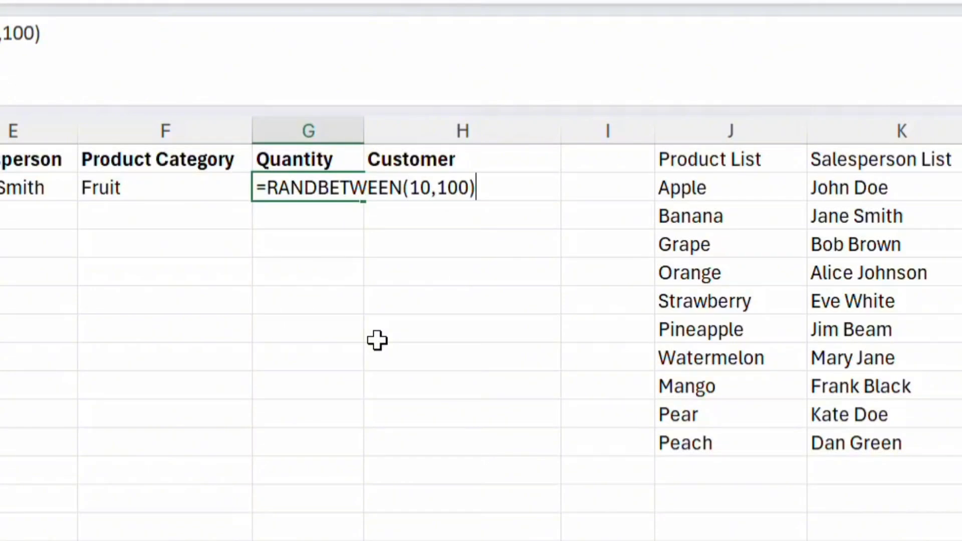
{"action": "key", "text": "Return"}
Enter =INDEX(L2:L11,RANDBETWEEN(1,10)) in H2 to pick a random customer
{"action": "key", "text": "Up"}
{"action": "left_click", "coordinate": [538, 184]}
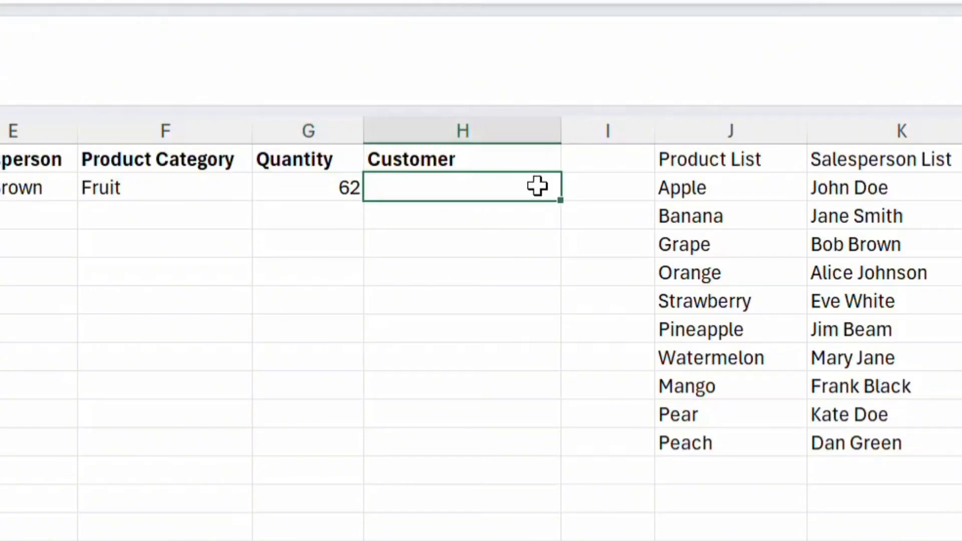
{"action": "scroll", "coordinate": [741, 302], "scroll_direction": "right", "scroll_amount": 3}
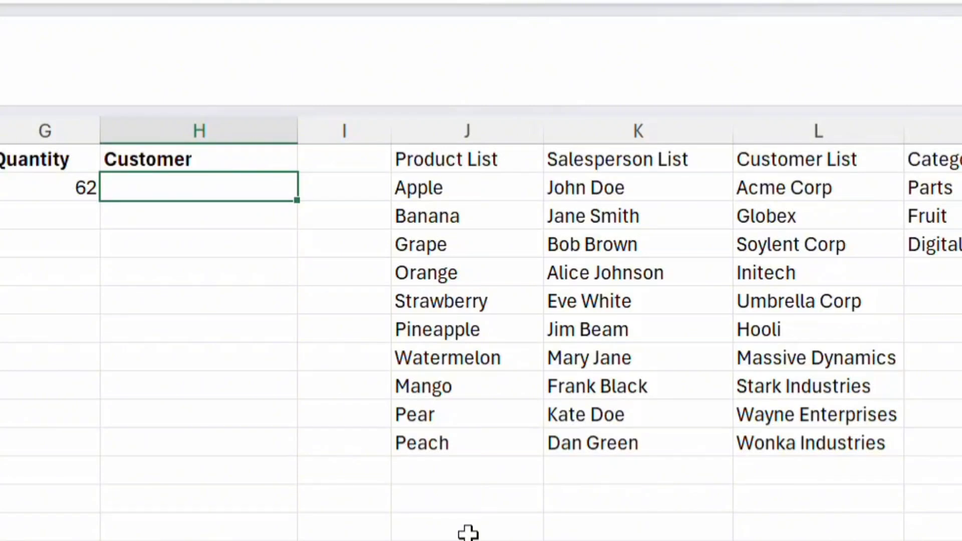
{"action": "type", "text": "=inde"}
{"action": "key", "text": "Tab"}
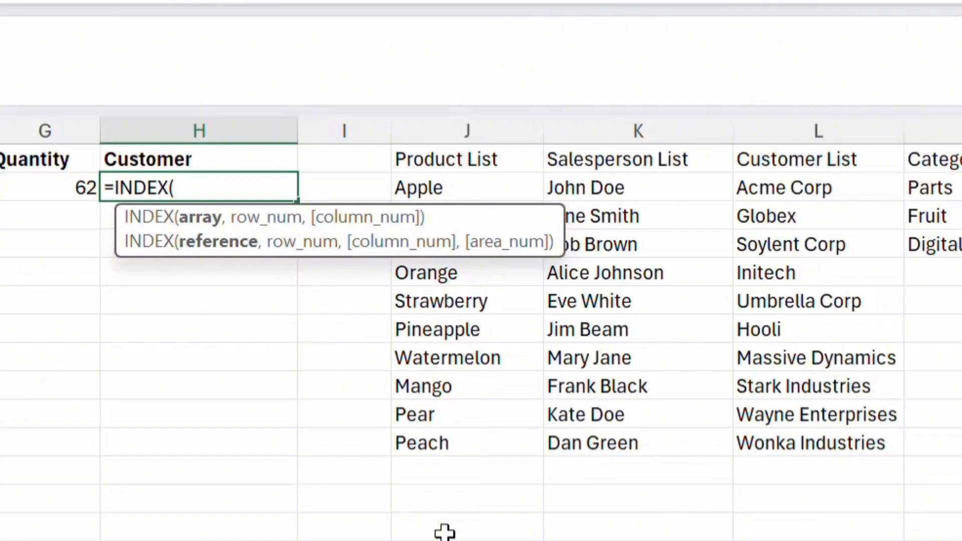
{"action": "left_click_drag", "start_coordinate": [786, 191], "coordinate": [797, 446]}
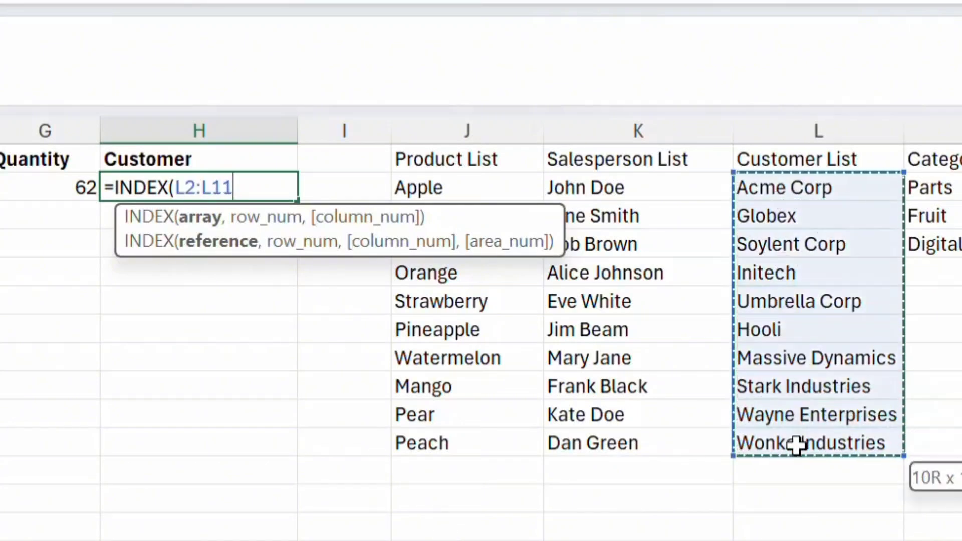
{"action": "type", "text": ",randb"}
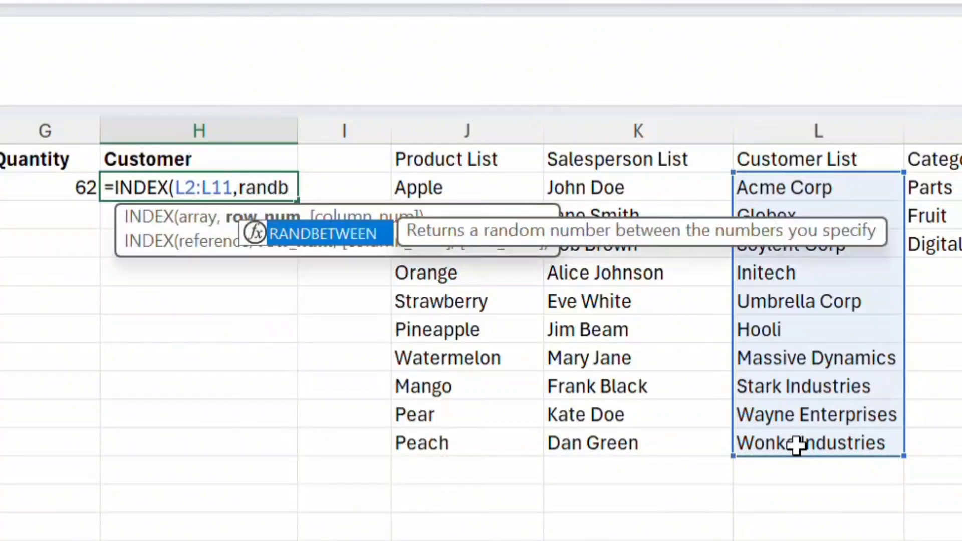
{"action": "key", "text": "Tab"}
{"action": "type", "text": "1m"}
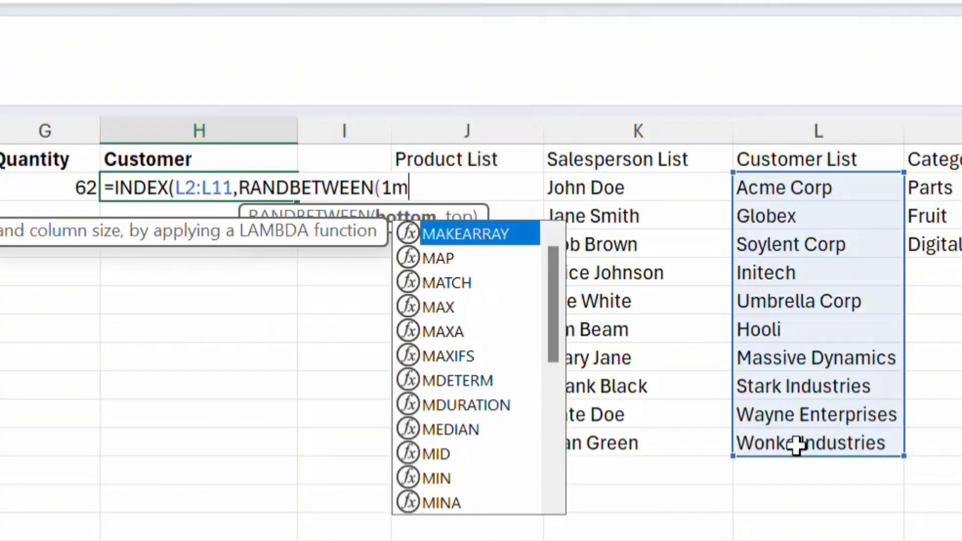
{"action": "key", "text": "BackSpace"}
{"action": "type", "text": ","}
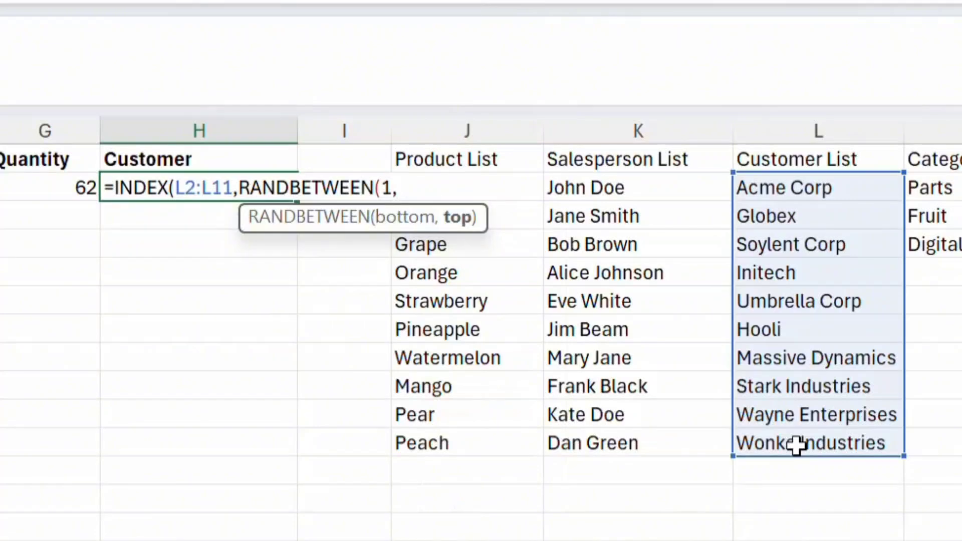
{"action": "type", "text": "10))"}
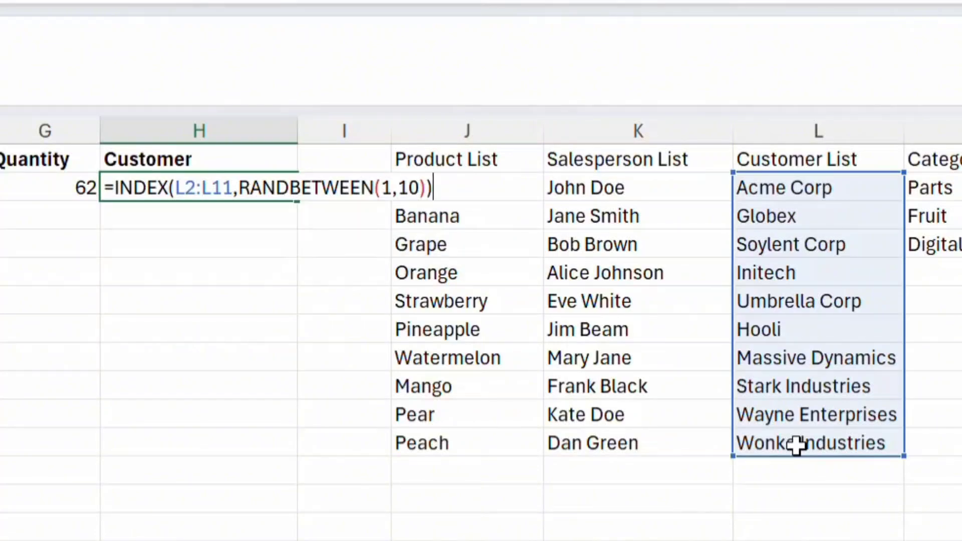
{"action": "key", "text": "Return"}
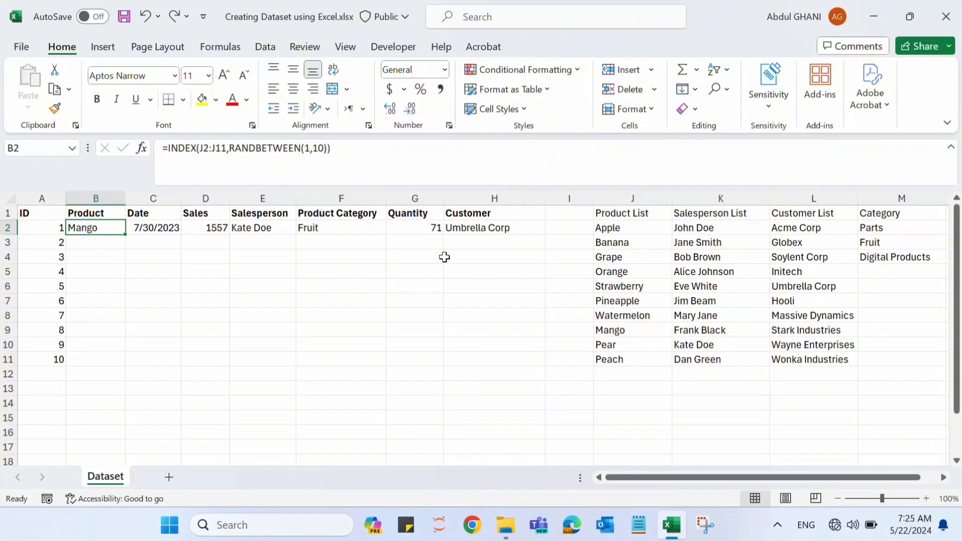
Make the Product formula's list range absolute as $J$2:$J$11
{"action": "left_click", "coordinate": [223, 148]}
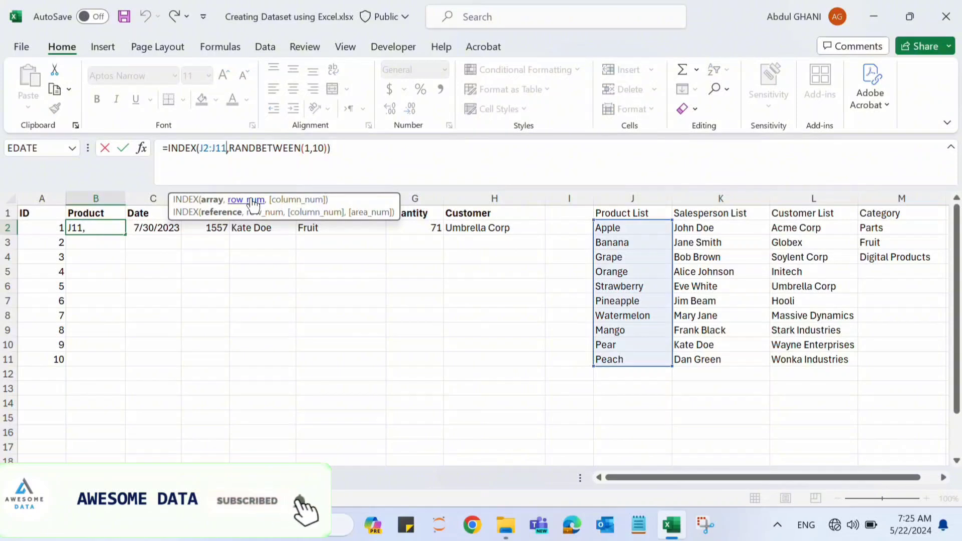
{"action": "key", "text": "F4"}
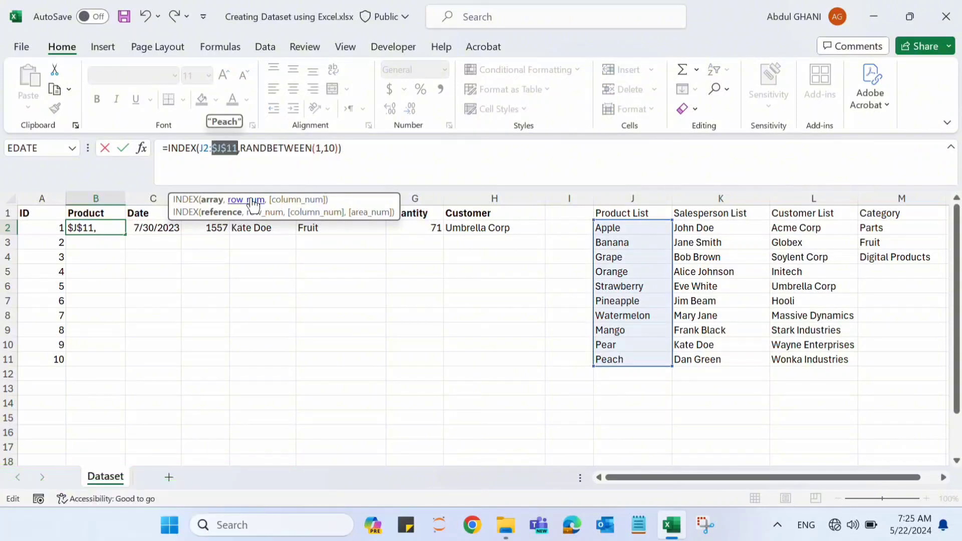
{"action": "left_click", "coordinate": [205, 148]}
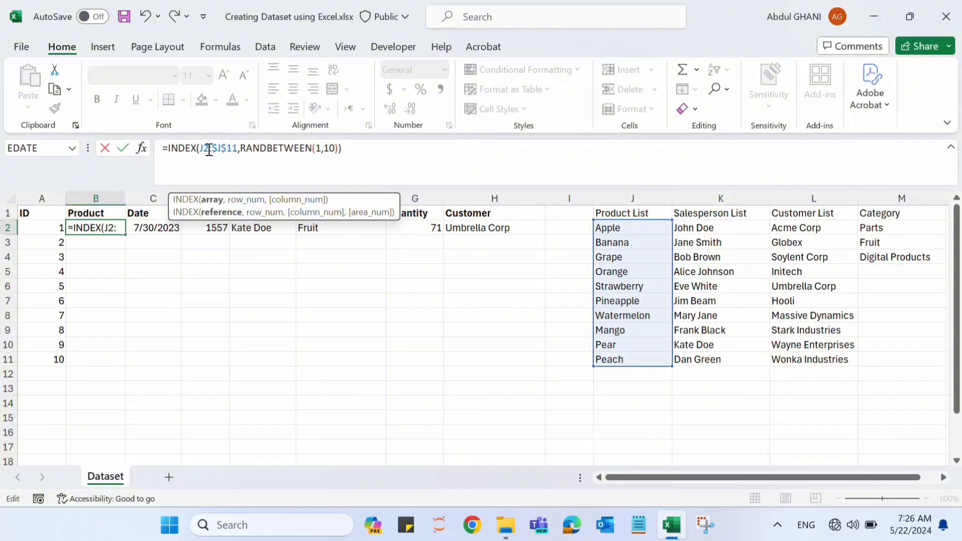
{"action": "key", "text": "F4"}
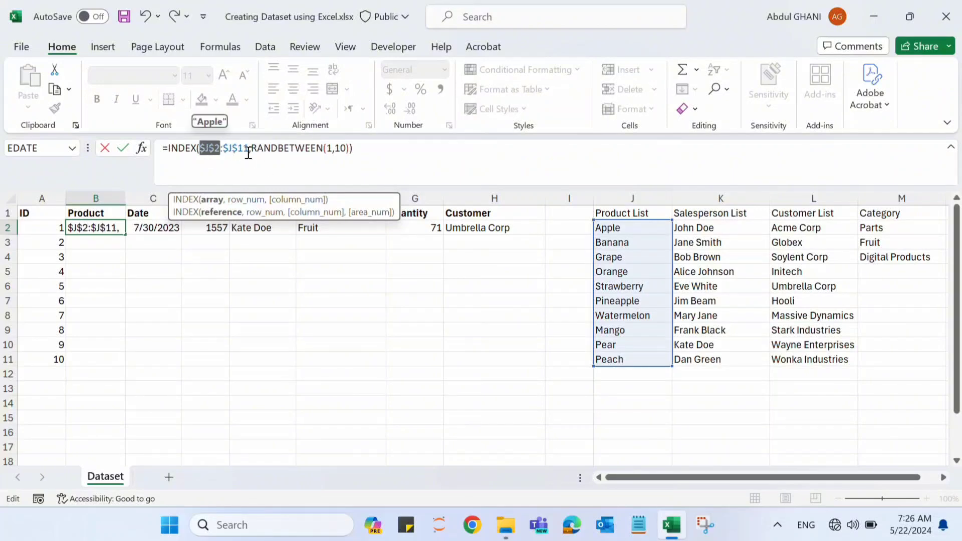
{"action": "key", "text": "Return"}
Lock the Salesperson formula's range in E2 as $K$2:$K$11
{"action": "key", "text": "Up"}
{"action": "key", "text": "Right"}
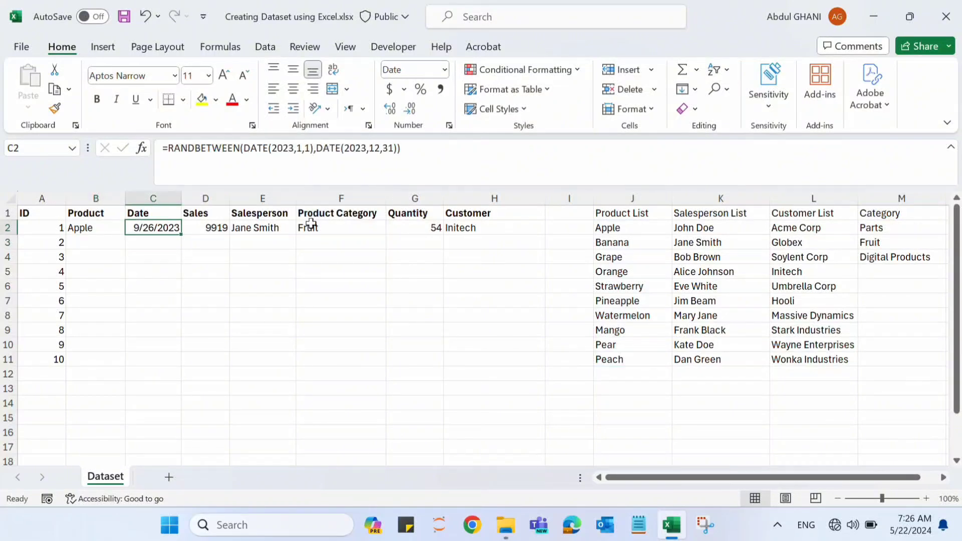
{"action": "key", "text": "Right"}
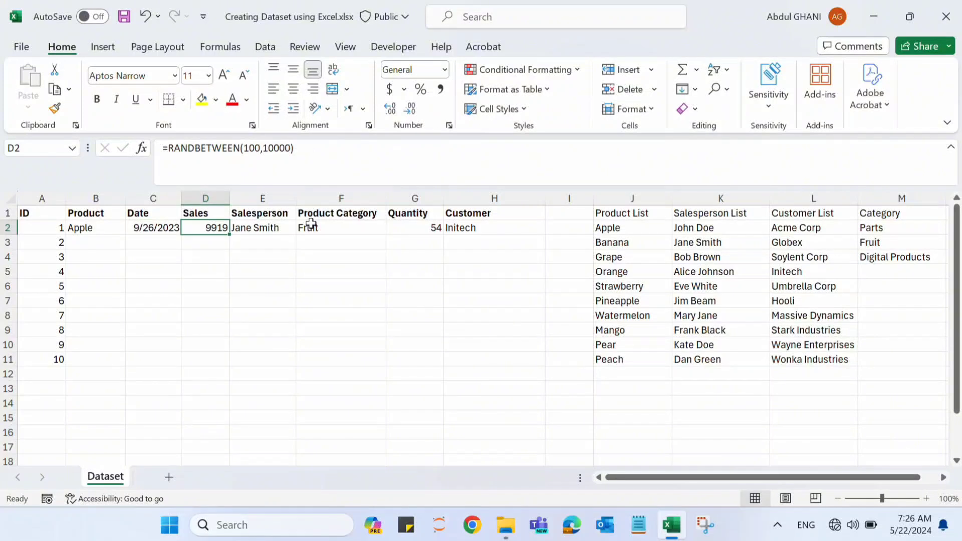
{"action": "key", "text": "Right"}
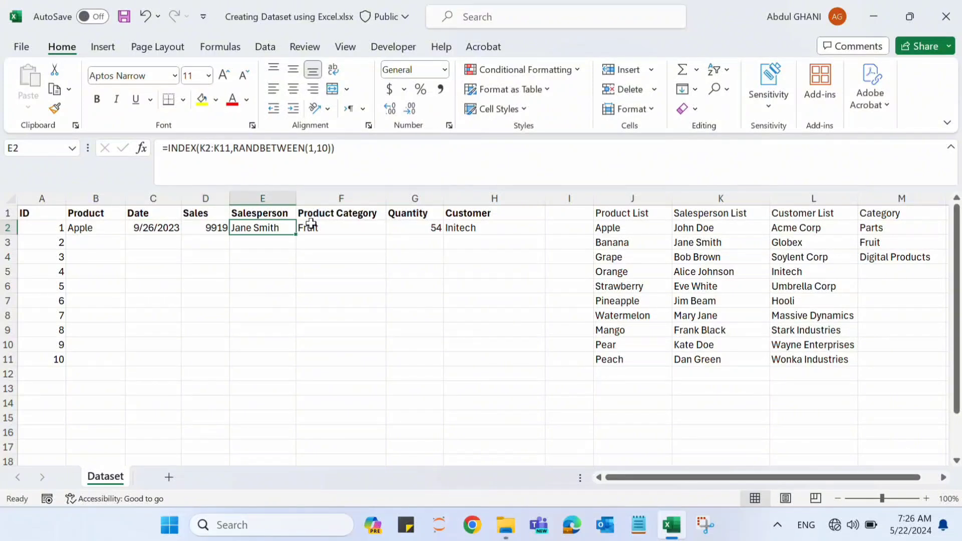
{"action": "double_click", "coordinate": [217, 146]}
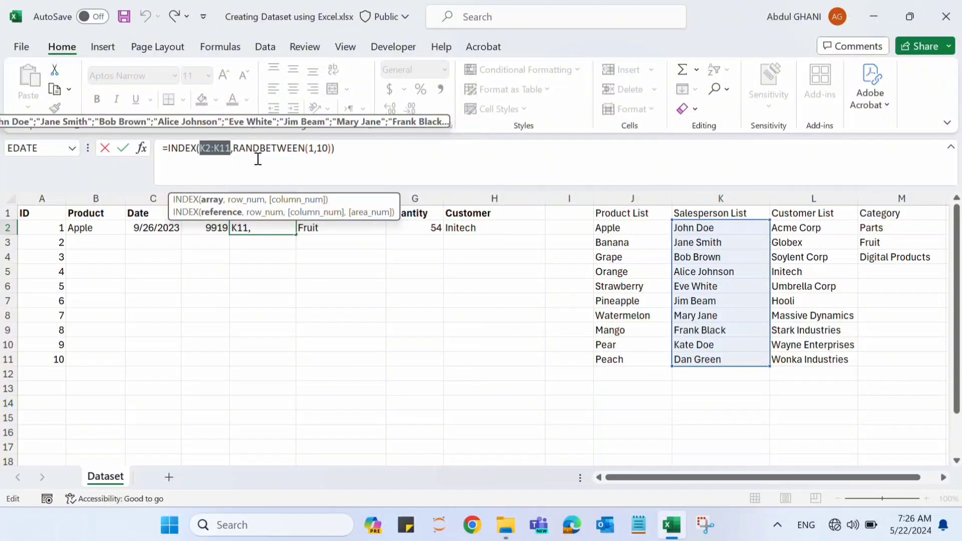
{"action": "key", "text": "F4"}
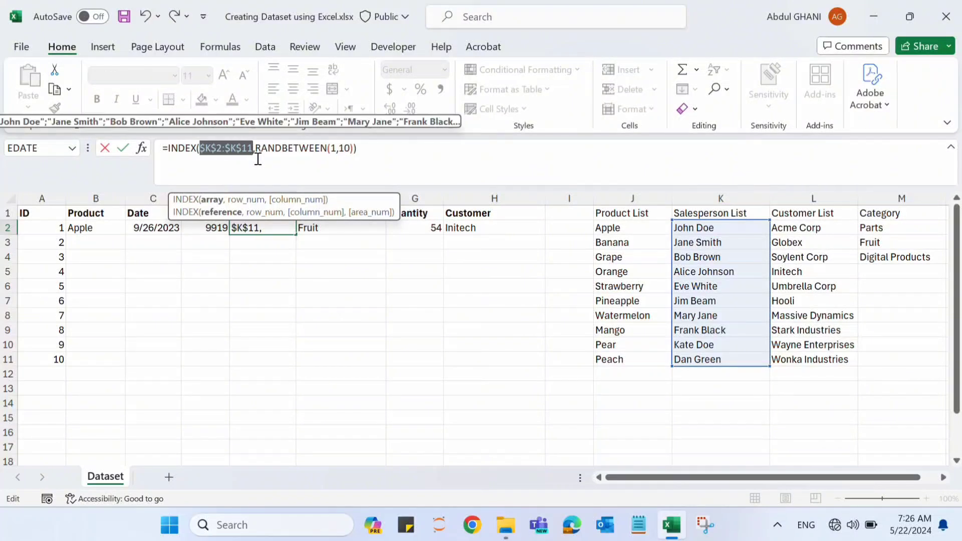
{"action": "key", "text": "Return"}
Lock the Customer formula's range in H2 as $L$2:$L$11
{"action": "key", "text": "Up"}
{"action": "key", "text": "Right"}
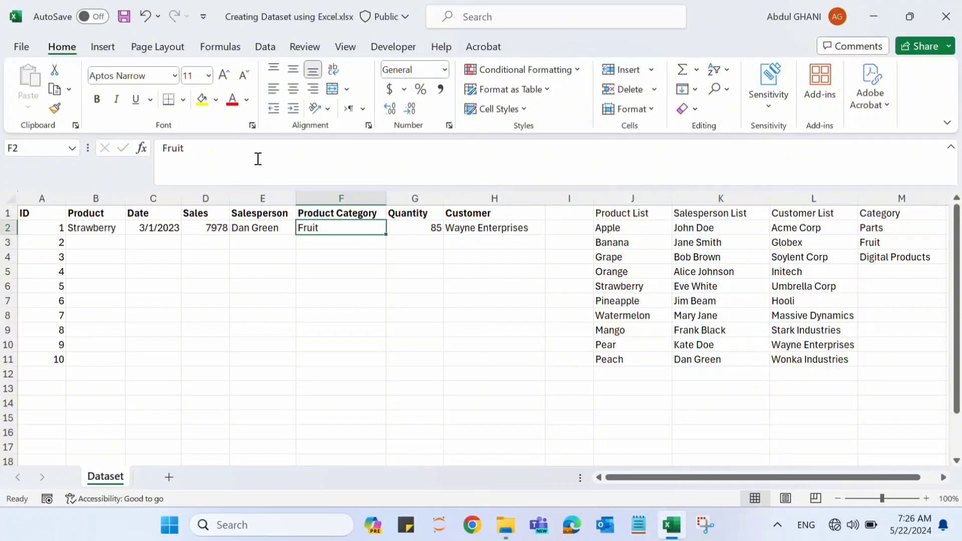
{"action": "key", "text": "Right"}
{"action": "key", "text": "Right"}
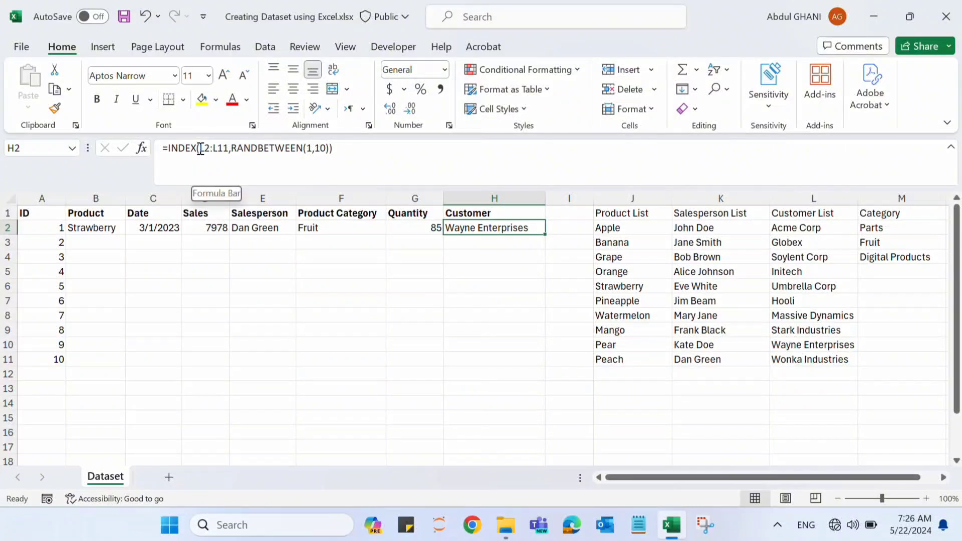
{"action": "left_click_drag", "start_coordinate": [199, 148], "coordinate": [228, 150]}
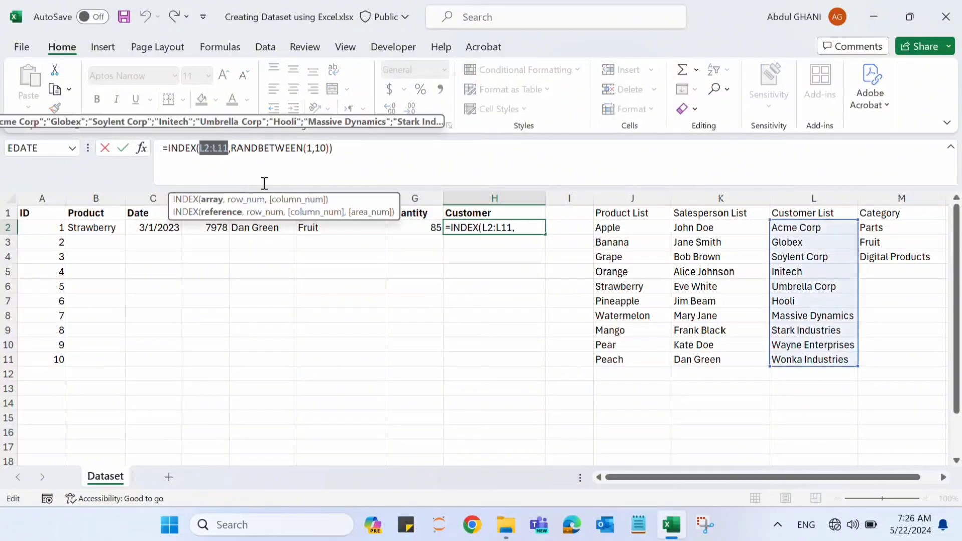
{"action": "key", "text": "F4"}
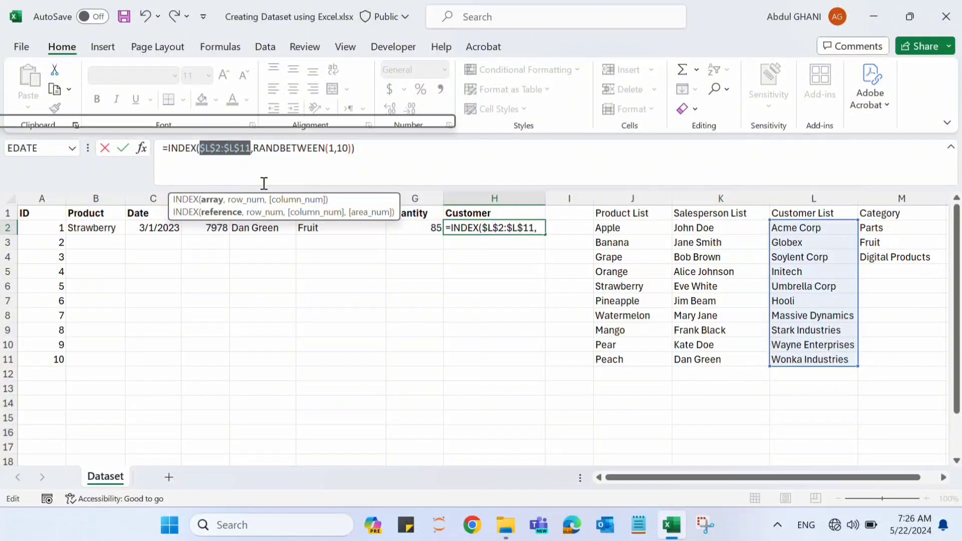
{"action": "key", "text": "Return"}
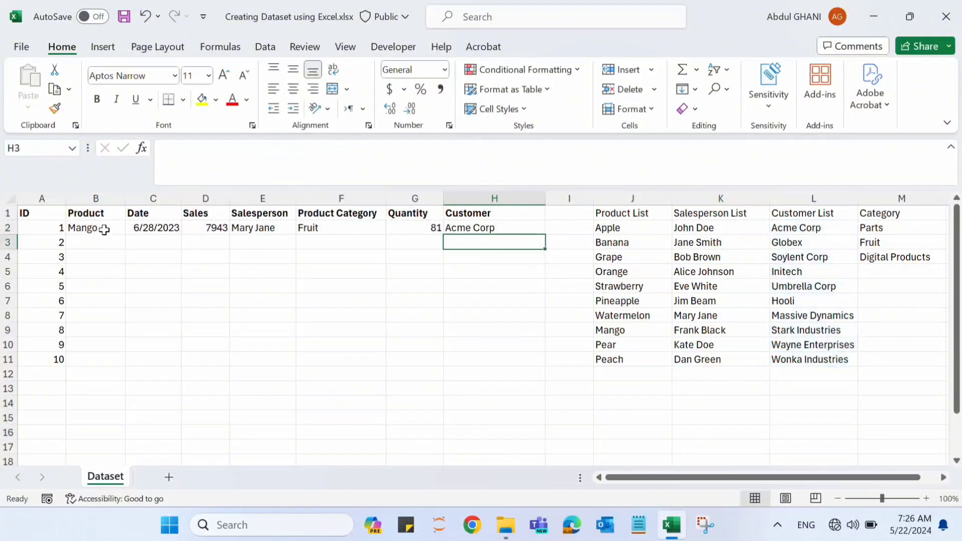
Fill the B2:H2 formulas down to row 11, then extend them to row 17
{"action": "left_click_drag", "start_coordinate": [101, 227], "coordinate": [477, 227]}
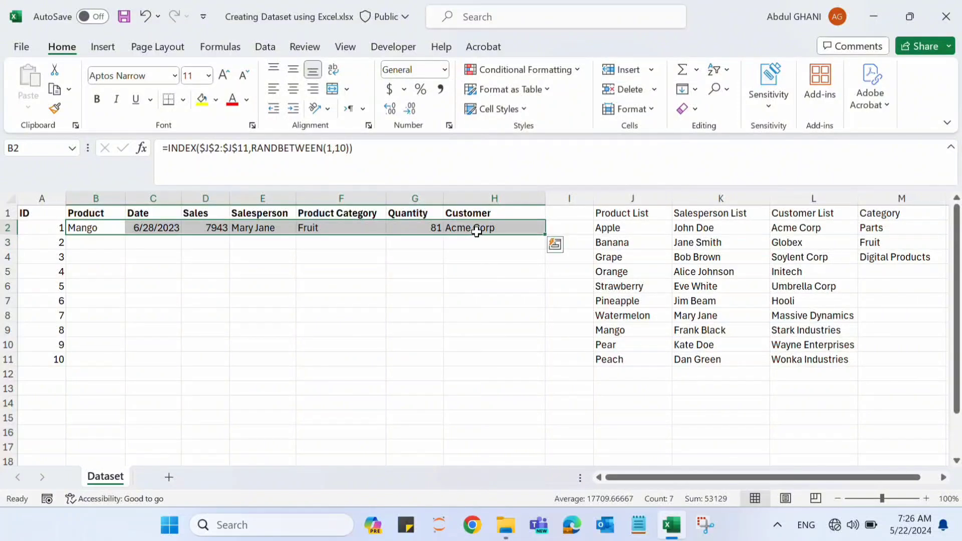
{"action": "left_click_drag", "start_coordinate": [544, 235], "coordinate": [550, 362]}
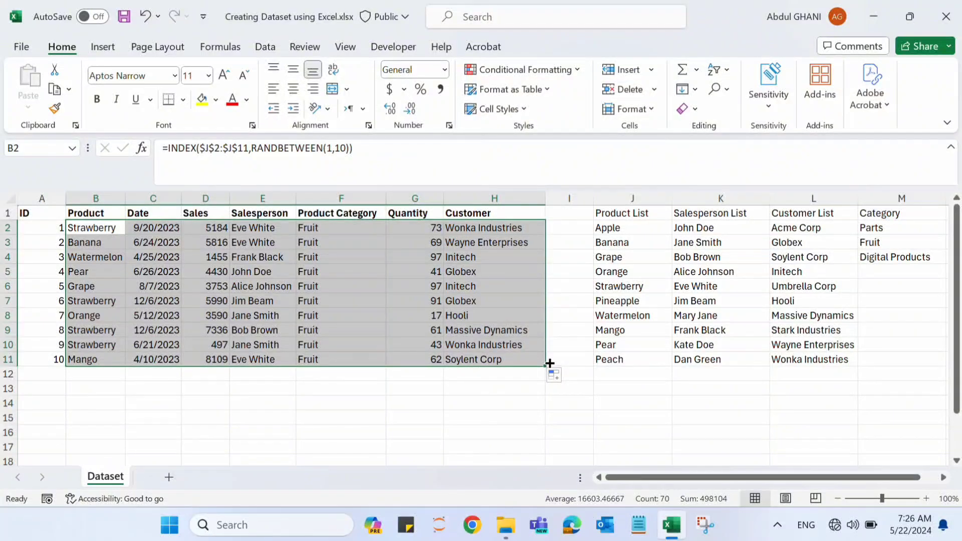
{"action": "left_click", "coordinate": [472, 290]}
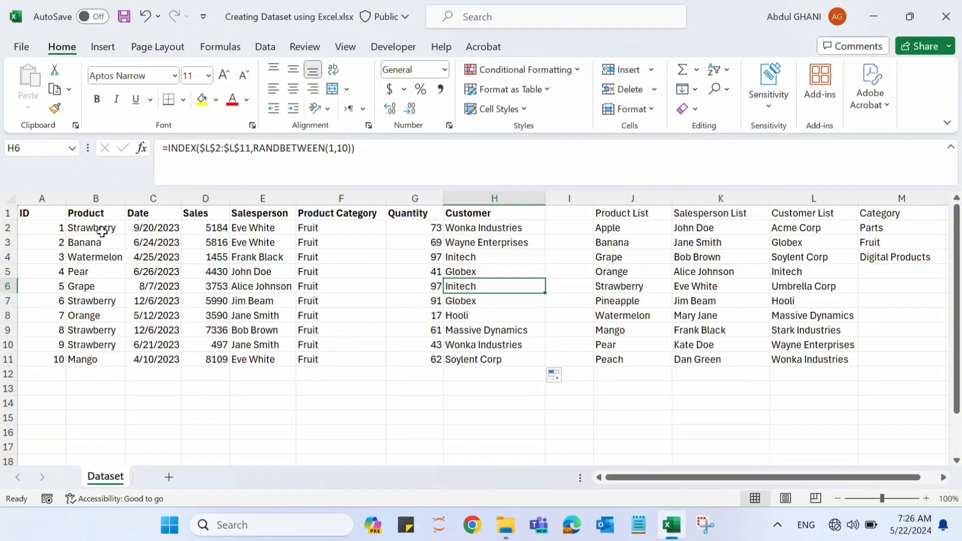
{"action": "left_click_drag", "start_coordinate": [103, 357], "coordinate": [550, 449]}
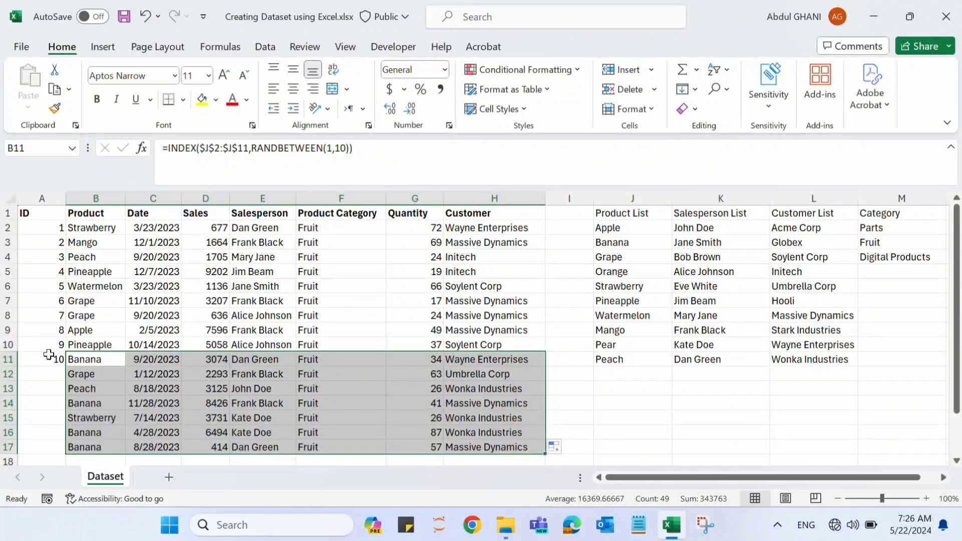
{"action": "left_click", "coordinate": [38, 391]}
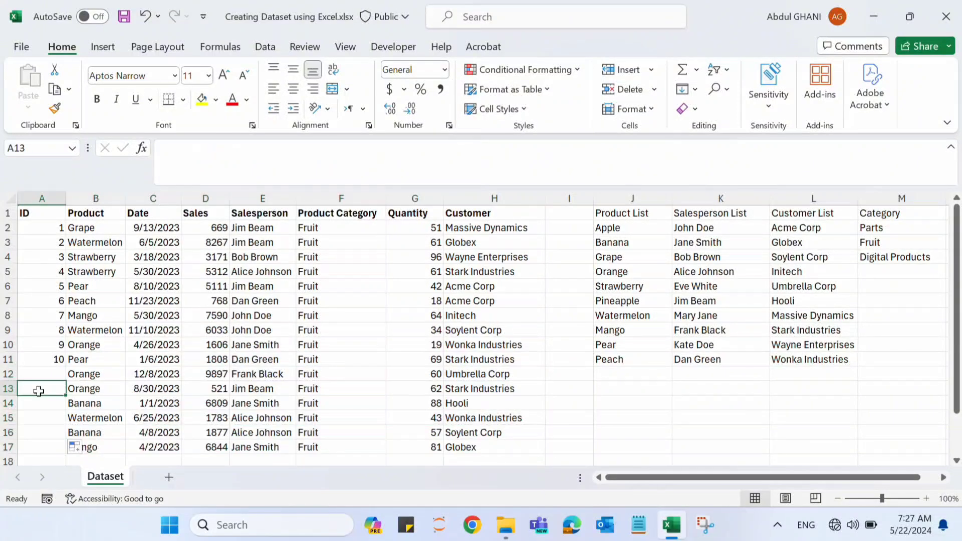
Change the A2 formula to =SEQUENCE(16) so IDs run 1 to 16
{"action": "left_click", "coordinate": [42, 226]}
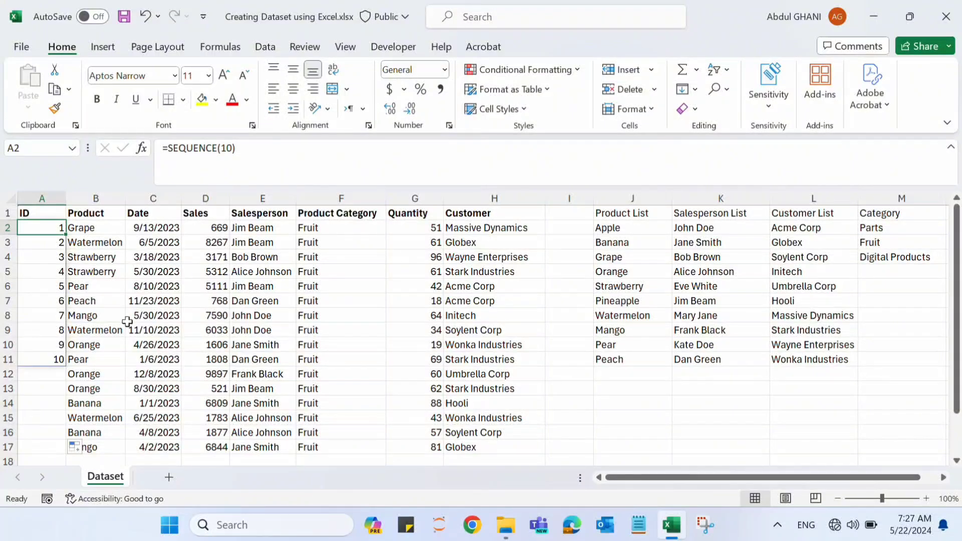
{"action": "left_click", "coordinate": [230, 148]}
{"action": "key", "text": "BackSpace"}
{"action": "type", "text": "6"}
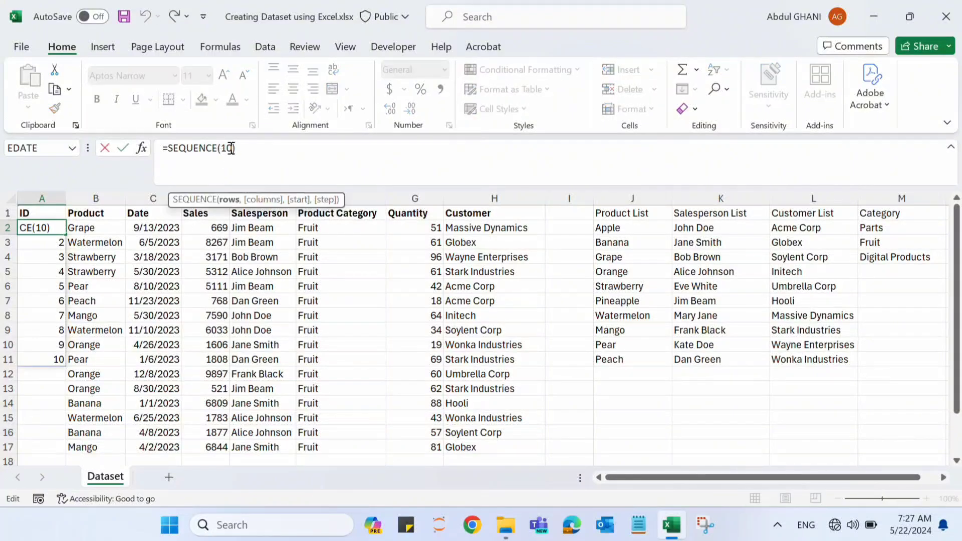
{"action": "key", "text": "Return"}
{"action": "key", "text": "Down"}
{"action": "key", "text": "Down"}
{"action": "key", "text": "Down"}
{"action": "key", "text": "Down"}
{"action": "key", "text": "Down"}
{"action": "key", "text": "Down"}
{"action": "key", "text": "Down"}
{"action": "key", "text": "Down"}
{"action": "key", "text": "Down"}
{"action": "key", "text": "Down"}
{"action": "key", "text": "Down"}
{"action": "key", "text": "Down"}
{"action": "key", "text": "Down"}
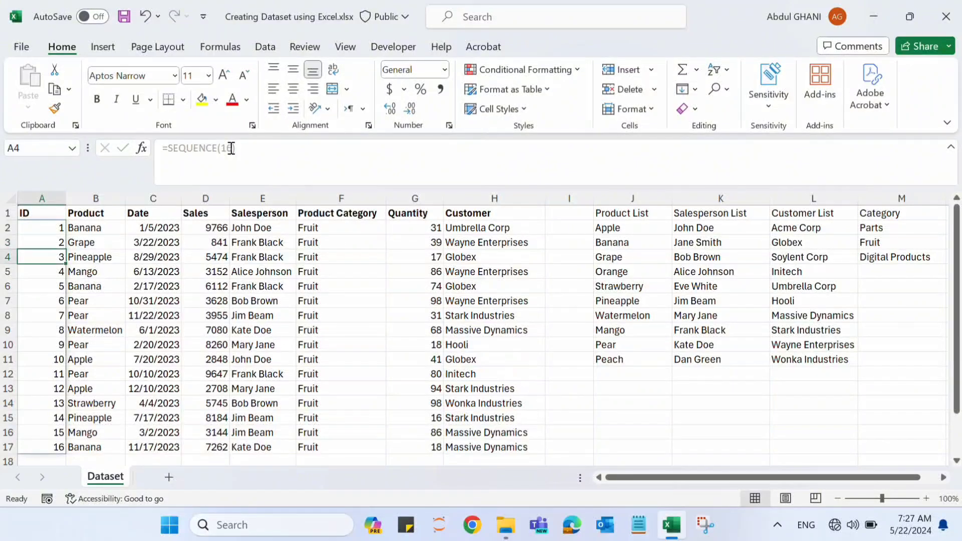
{"action": "key", "text": "Down"}
{"action": "key", "text": "Right"}
{"action": "key", "text": "Right"}
{"action": "key", "text": "Right"}
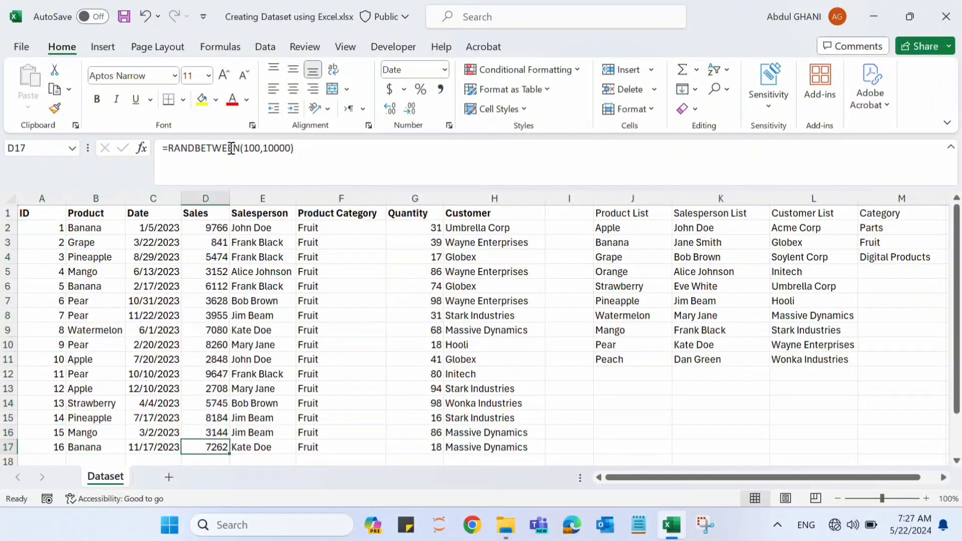